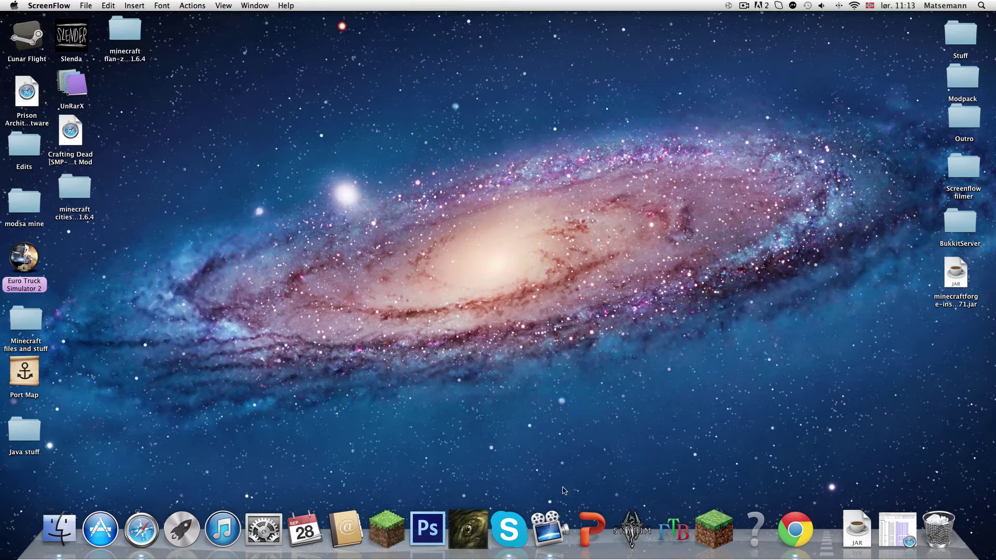
- Open the Minecraft launcher and approve running the program downloaded from the internet
click(723, 541)
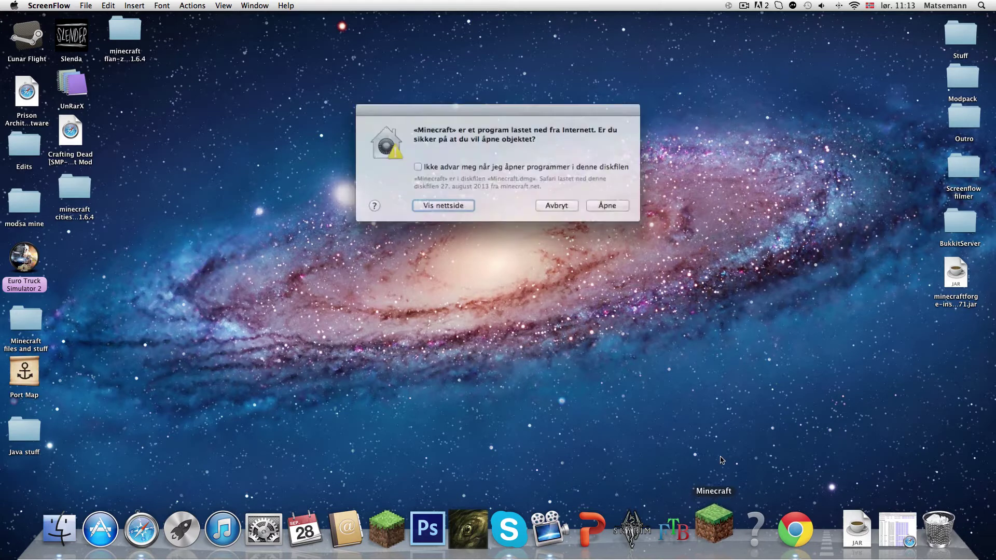
click(593, 205)
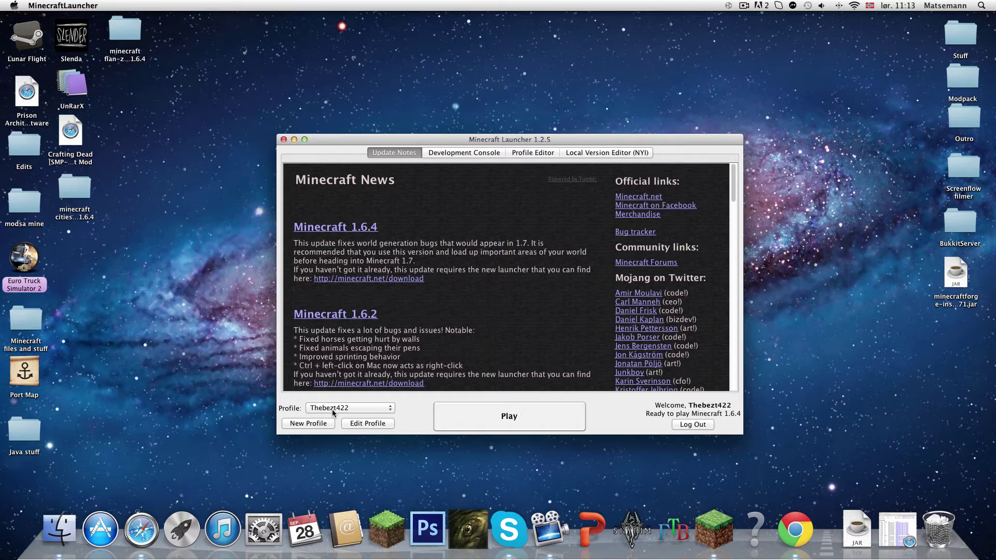
click(332, 410)
click(332, 409)
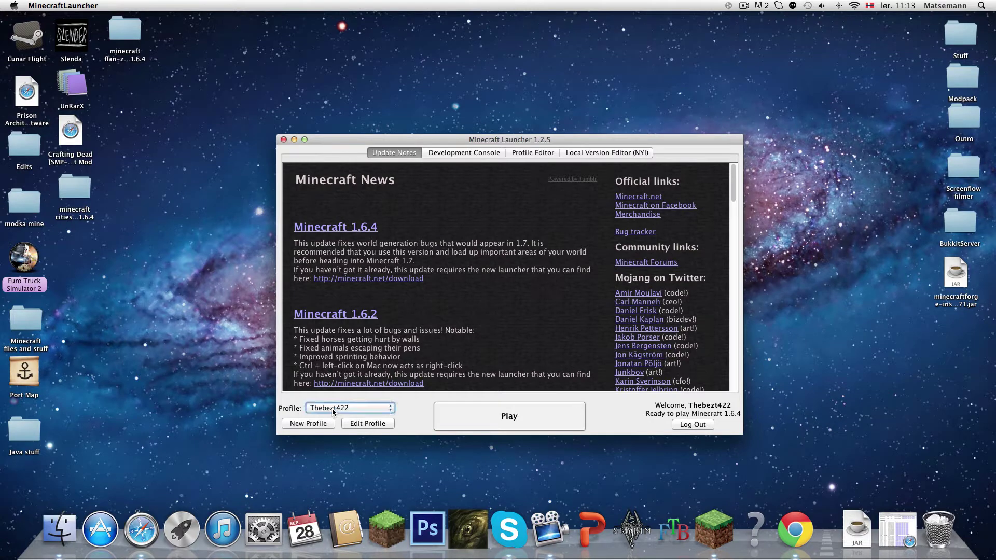
- Edit the current launcher profile to use version release 1.6.2 and save it
click(385, 424)
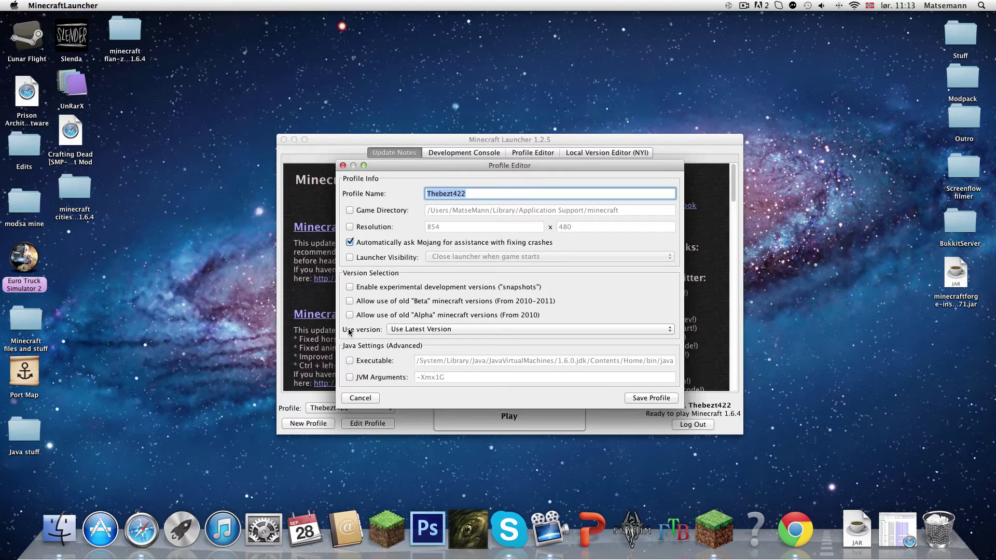
click(404, 330)
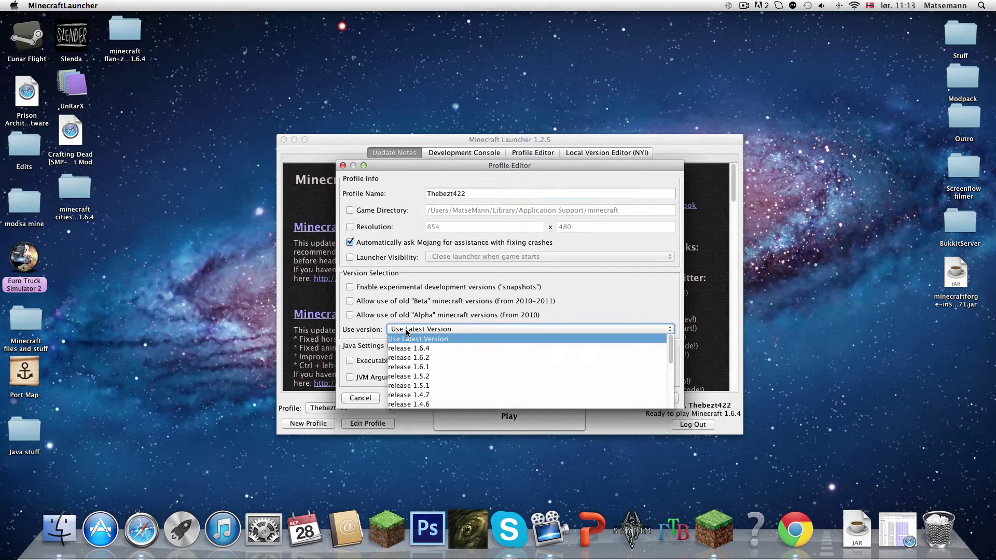
click(431, 358)
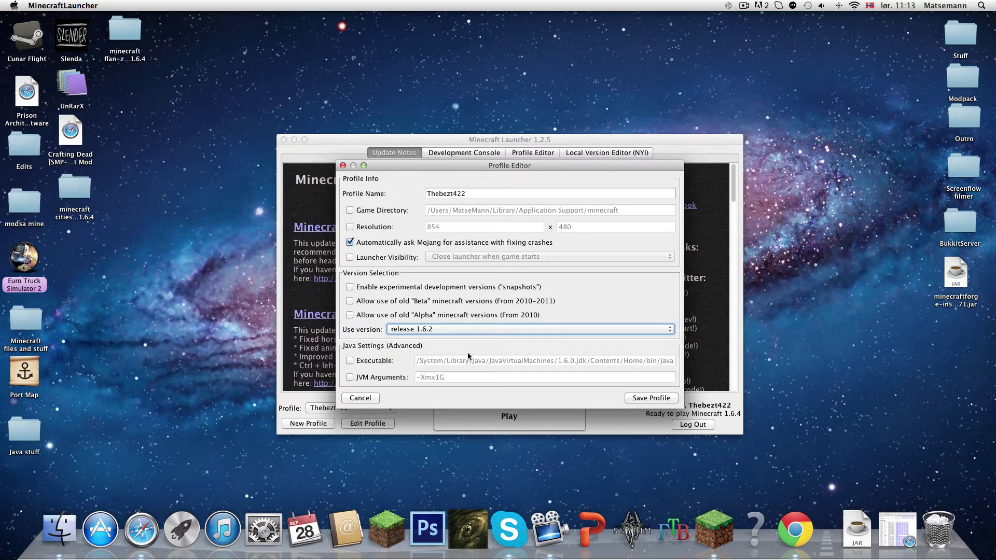
click(629, 398)
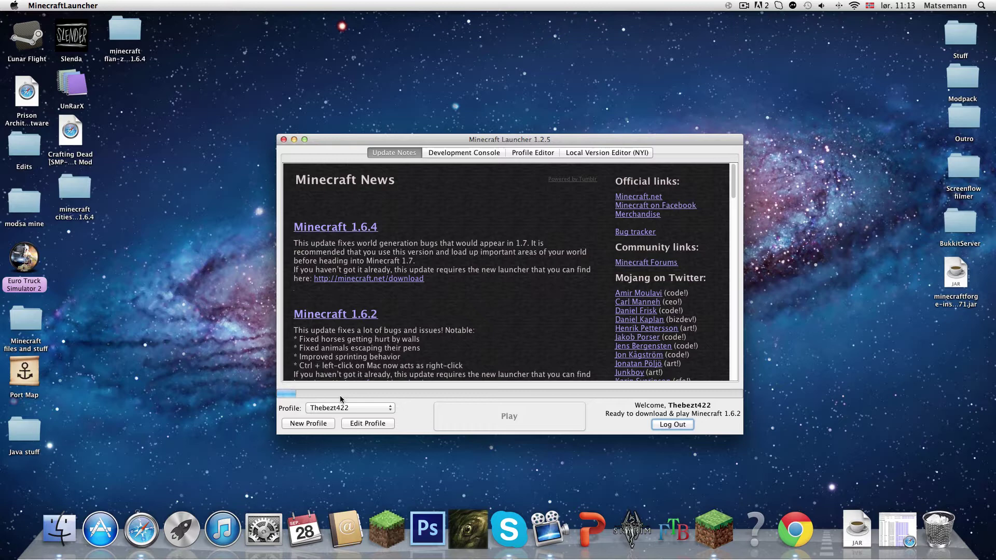
- Move the minecraft flan-z folder below the minecraft cities folder on the desktop, and quit Minecraft 1.6.2 once it has loaded
drag(130, 24, 80, 242)
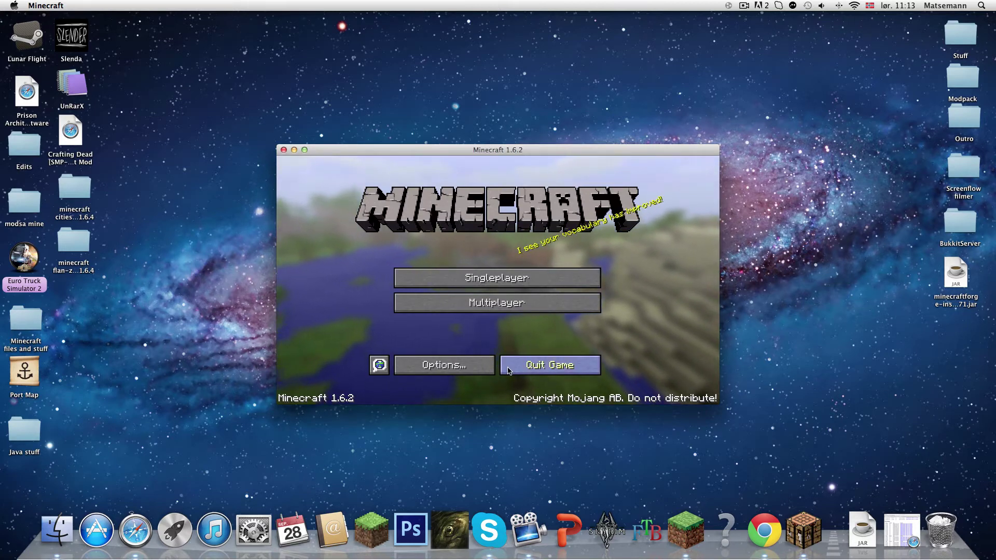
click(508, 365)
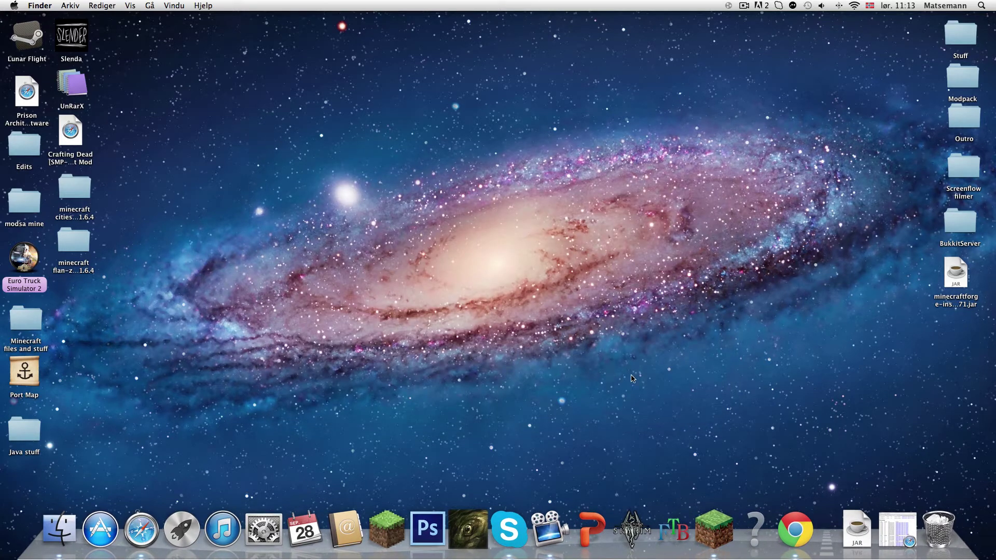
key(XF86AudioRaiseVolume)
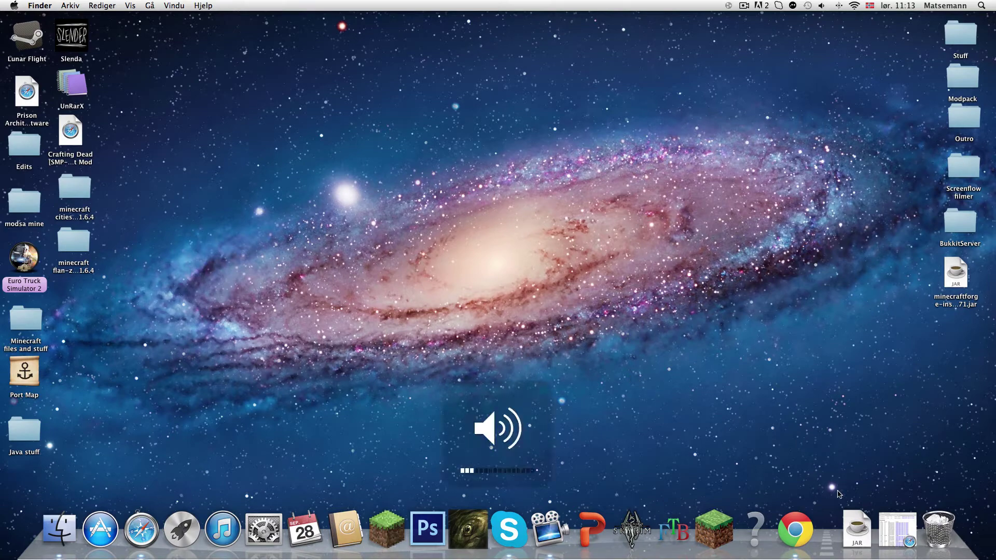
- Restore the minimized Safari window and check the Camping Mod page before returning to the Minecraft Forge downloads page
click(891, 528)
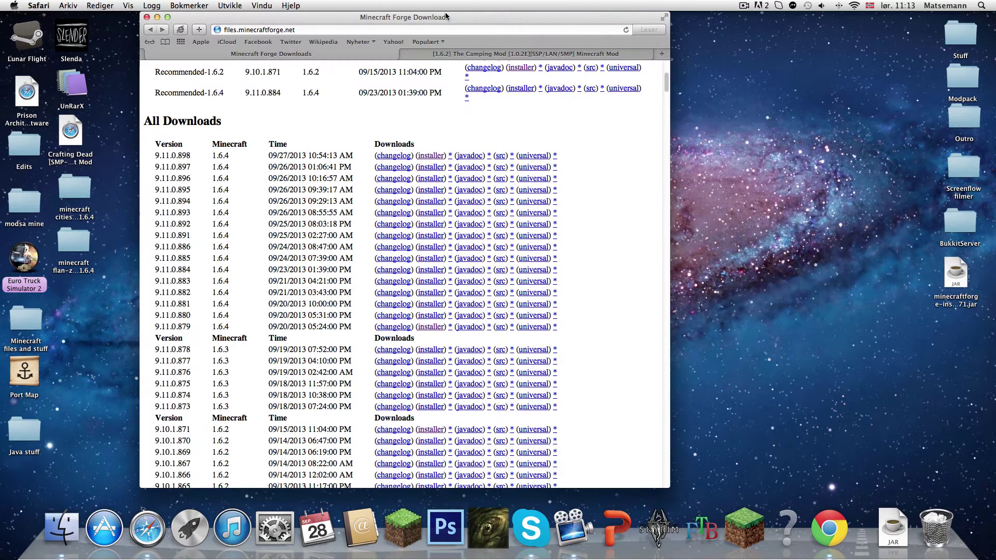
click(405, 53)
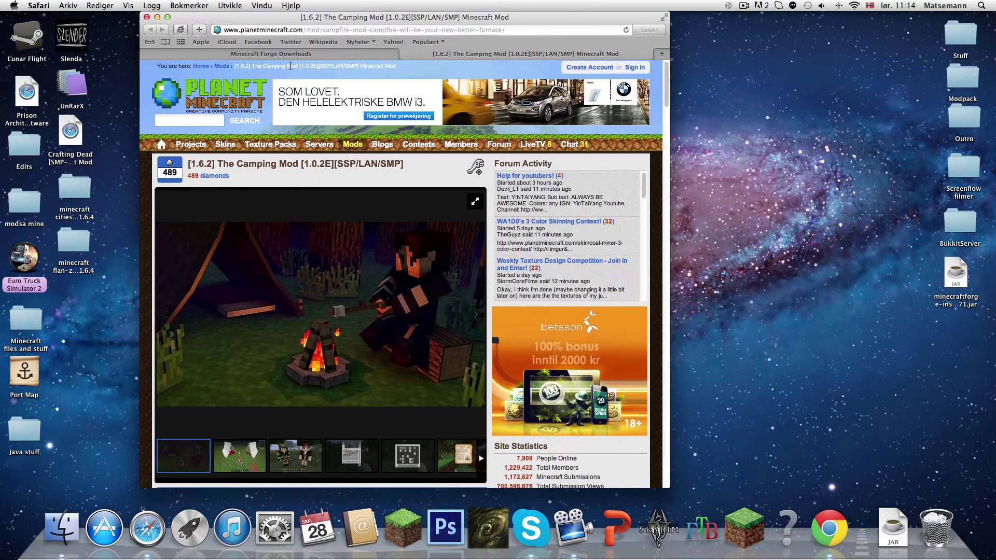
click(299, 53)
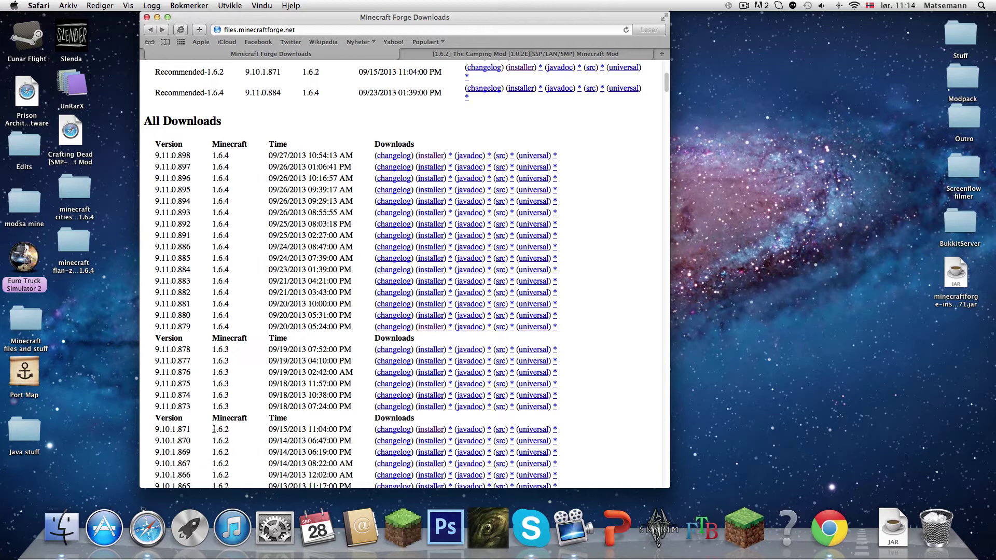
- Reload the Forge downloads page and open the installer link for version 9.10.1.871 (Minecraft 1.6.2) in a new tab
drag(214, 429, 223, 429)
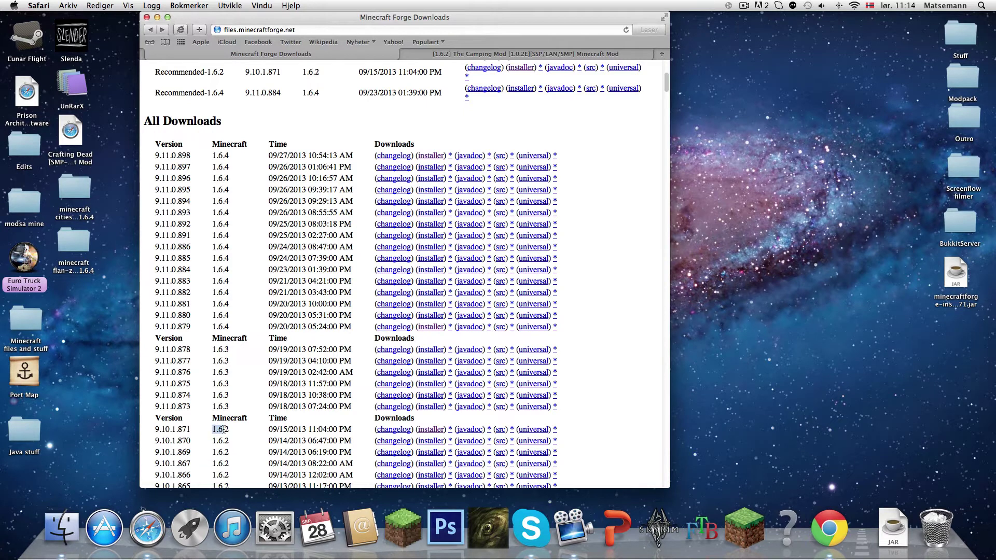
click(321, 29)
key(Return)
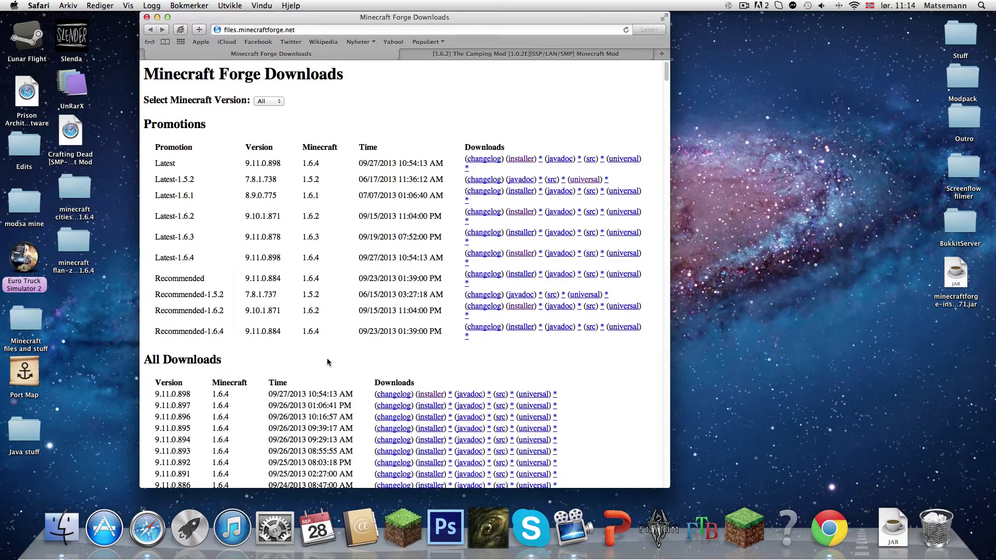
scroll(327, 360, down, 2)
scroll(328, 361, down, 8)
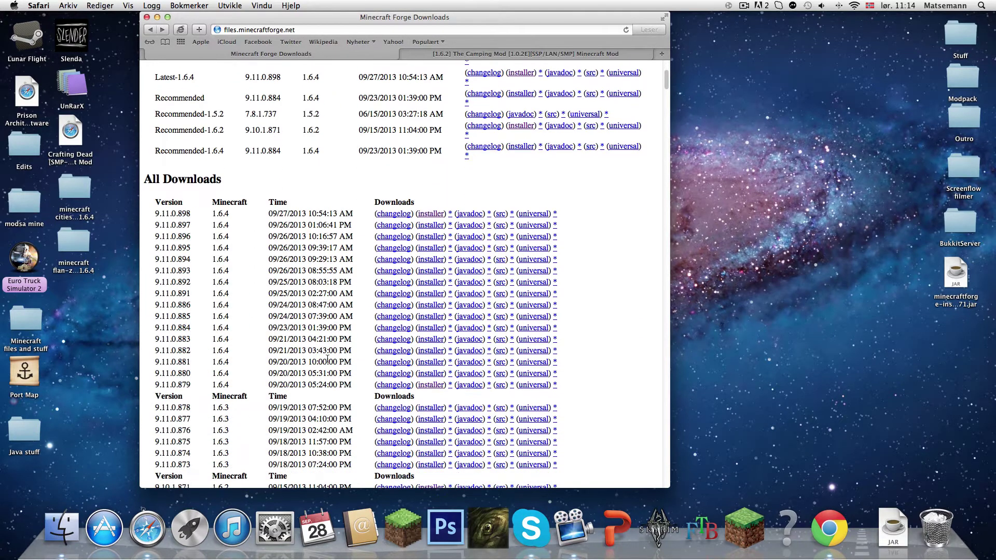
scroll(327, 360, down, 1)
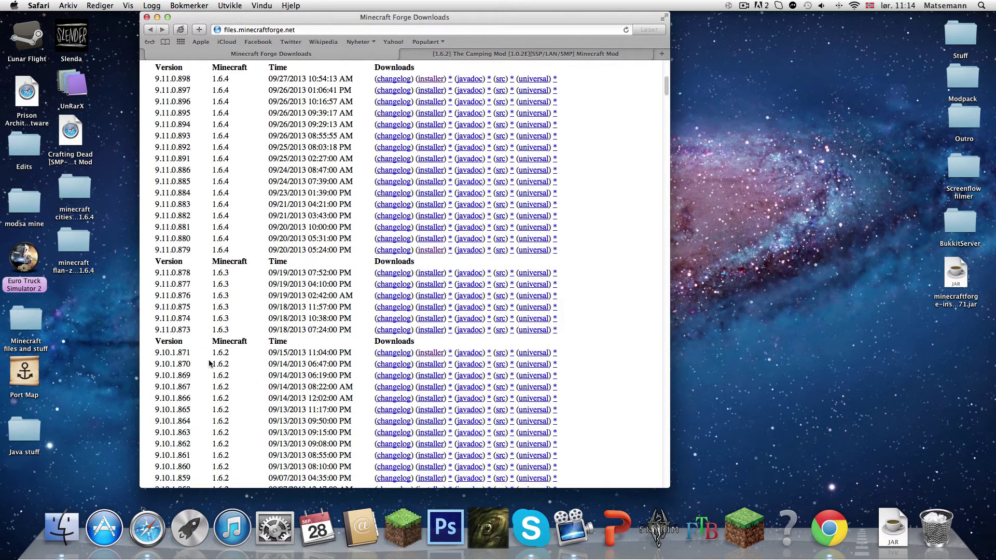
super+click(434, 354)
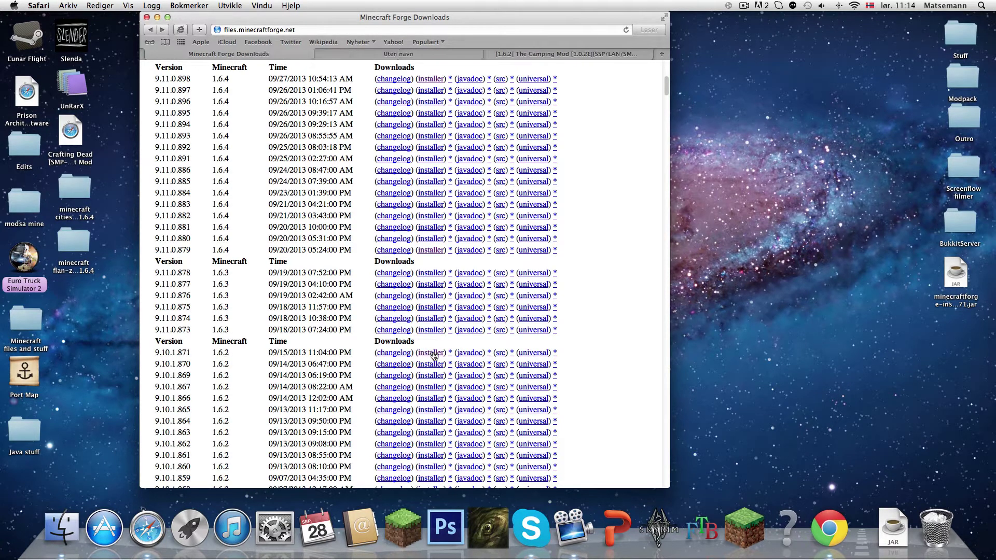
- Skip the AdF.ly ad to download the Forge 1.6.2-9.10.1.871 installer and show the downloads list
click(385, 54)
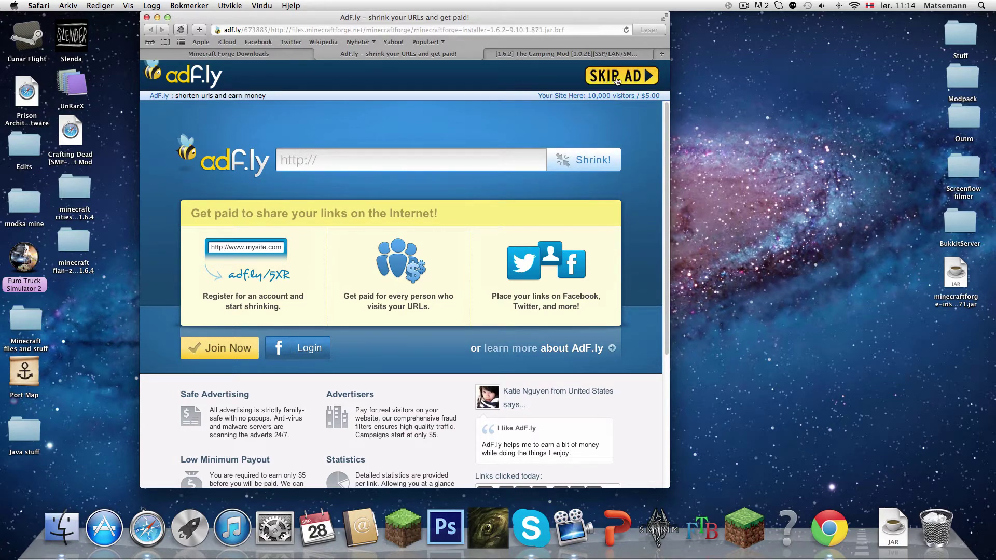
click(617, 77)
click(657, 32)
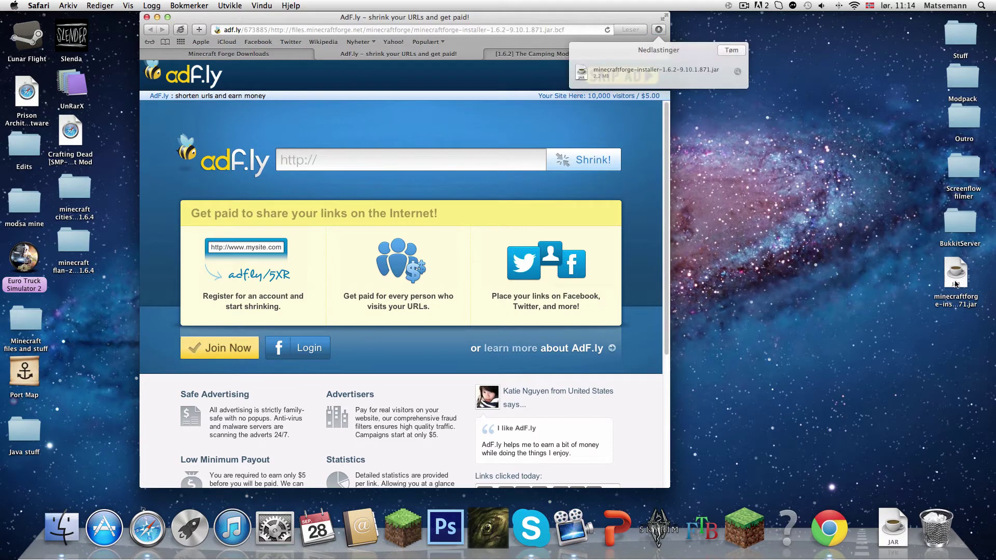
- Move the old Forge installer from the desktop to the trash and place the newly downloaded jar on the desktop
drag(956, 284, 936, 528)
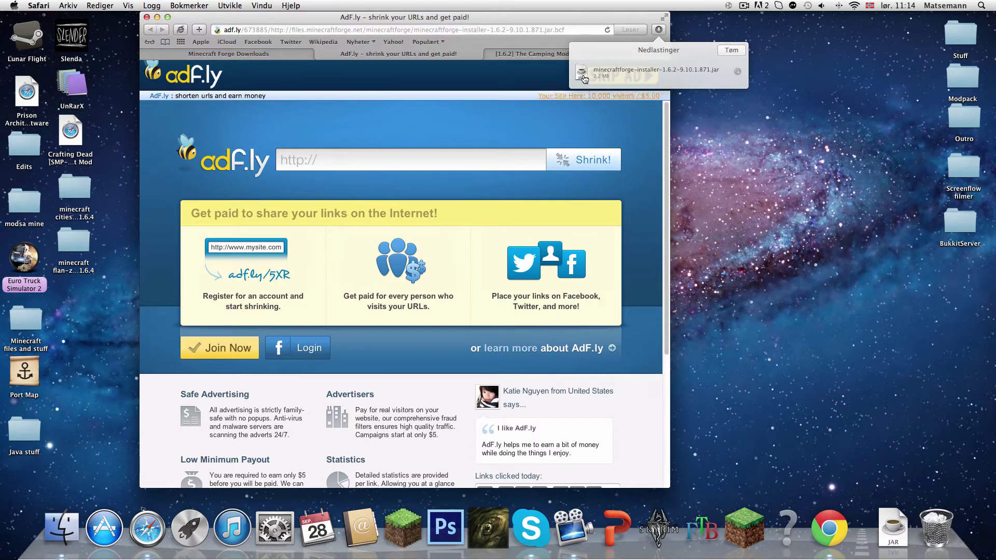
drag(585, 79, 752, 179)
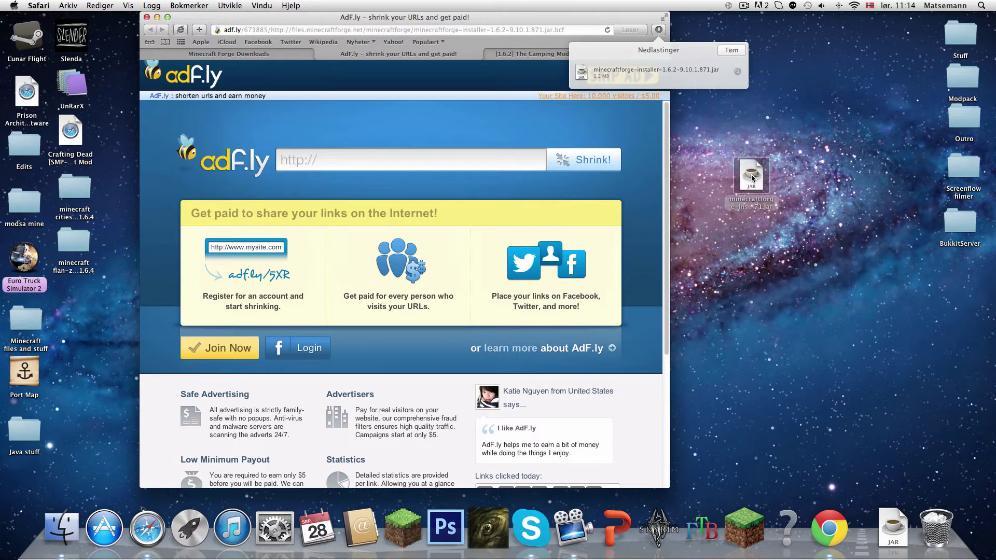
click(734, 121)
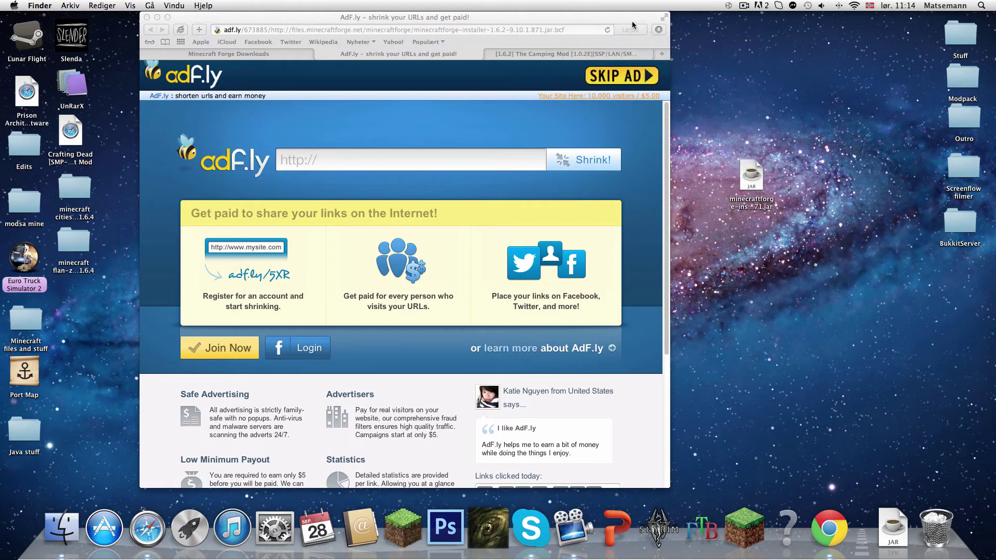
- Close the AdF.ly tab and return to the Forge downloads page
click(320, 54)
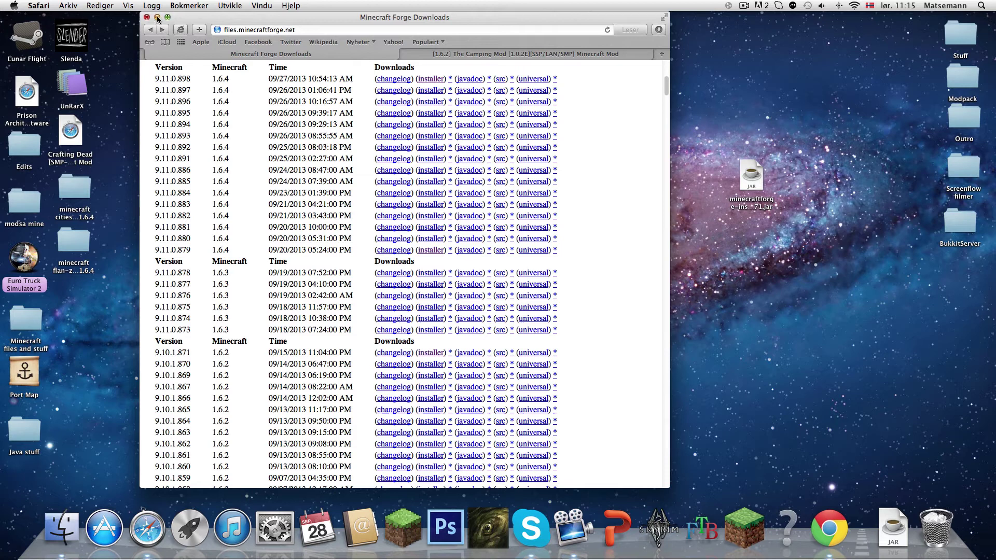
click(717, 138)
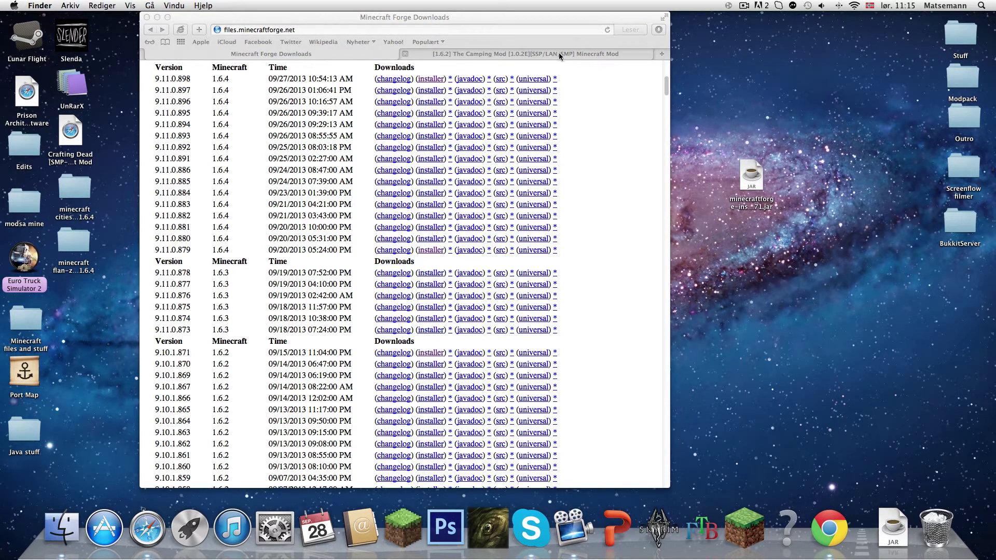
click(752, 191)
click(690, 150)
- Open the Camping Mod's website through the "my website info/download" link on its Planet Minecraft page and view the new tab
click(455, 52)
scroll(358, 243, down, 5)
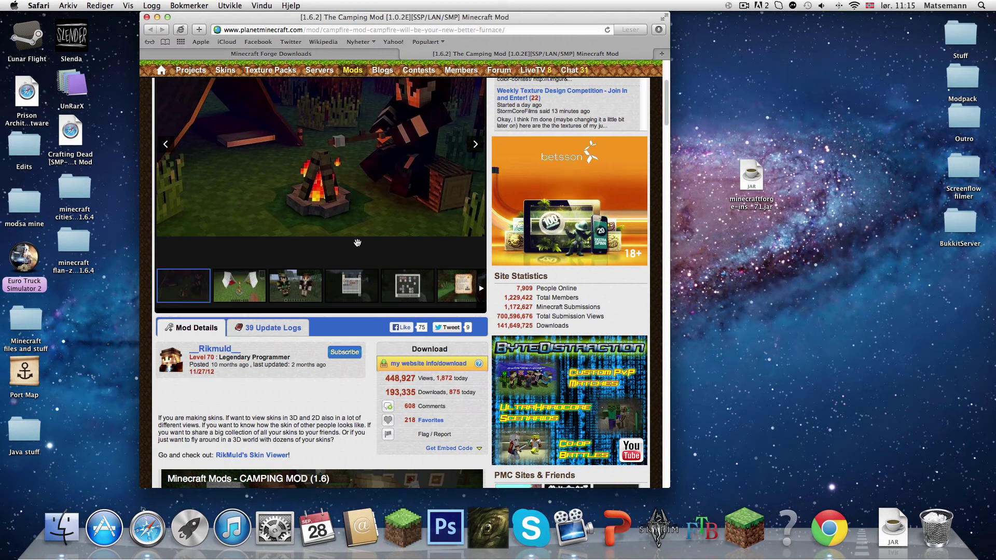
scroll(497, 409, up, 5)
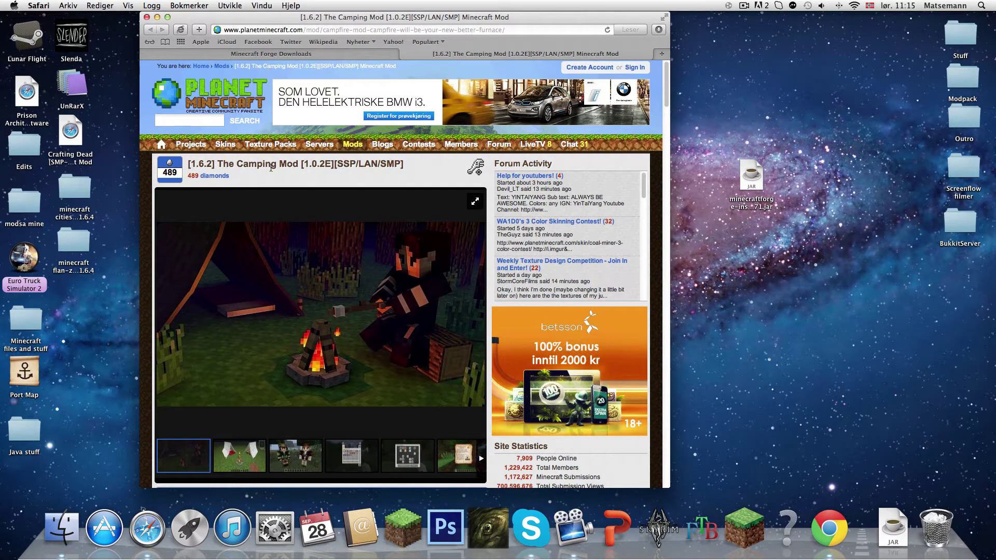
scroll(540, 271, down, 5)
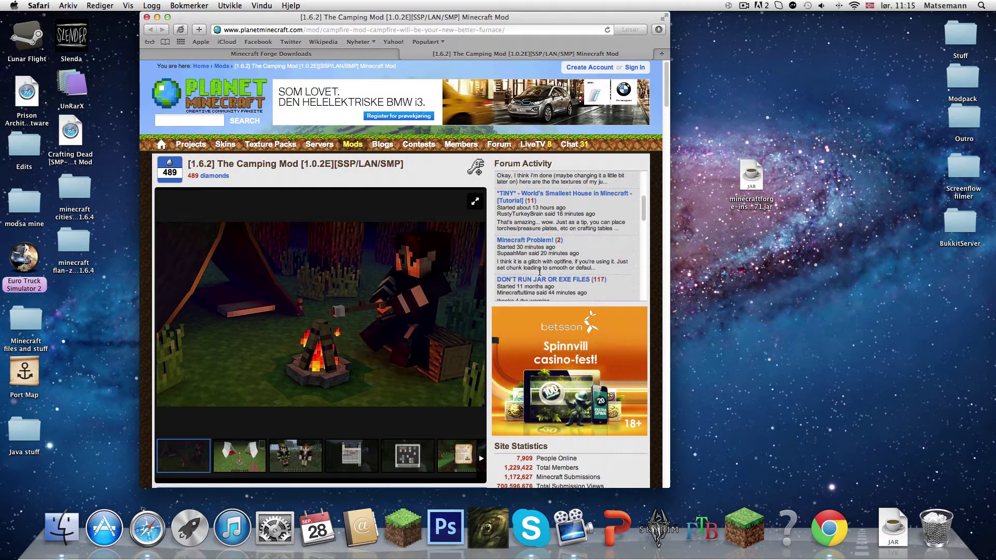
scroll(438, 306, down, 8)
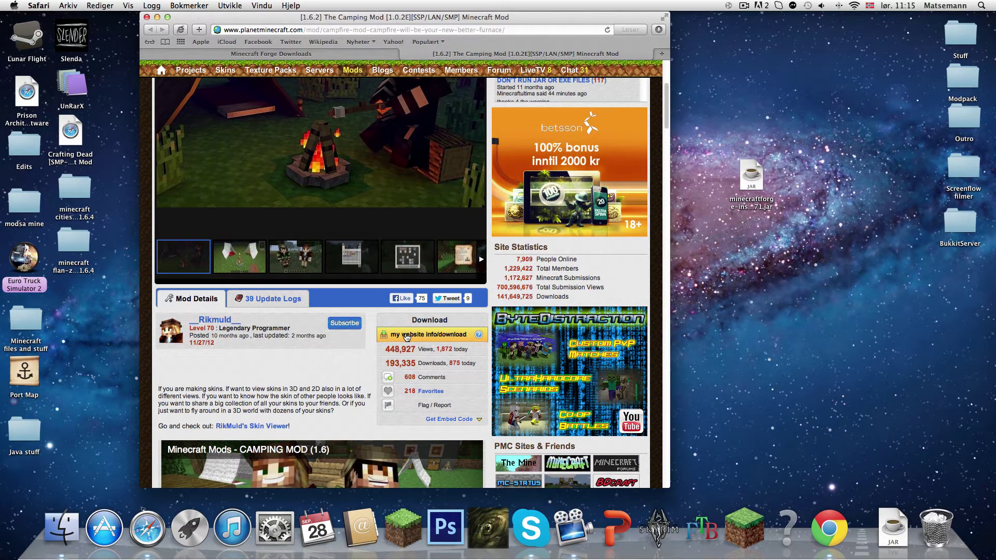
click(406, 337)
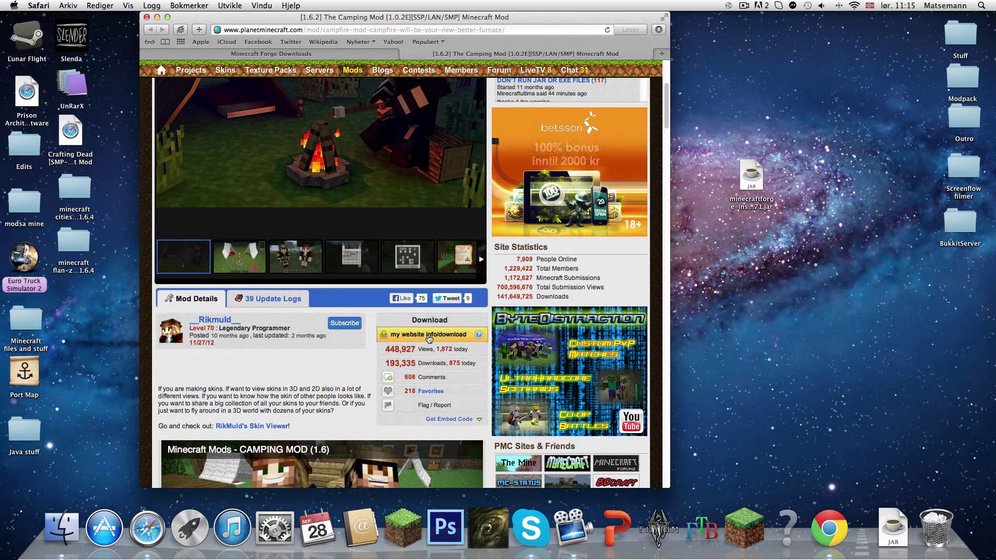
click(545, 51)
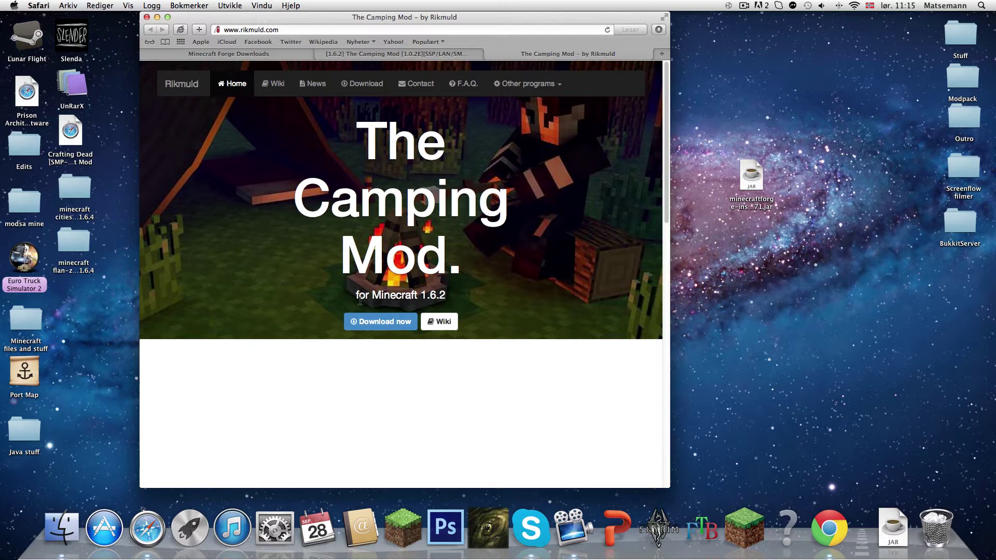
- Open the mod's website link from the Planet Minecraft page a second time and close the duplicate tab
click(446, 51)
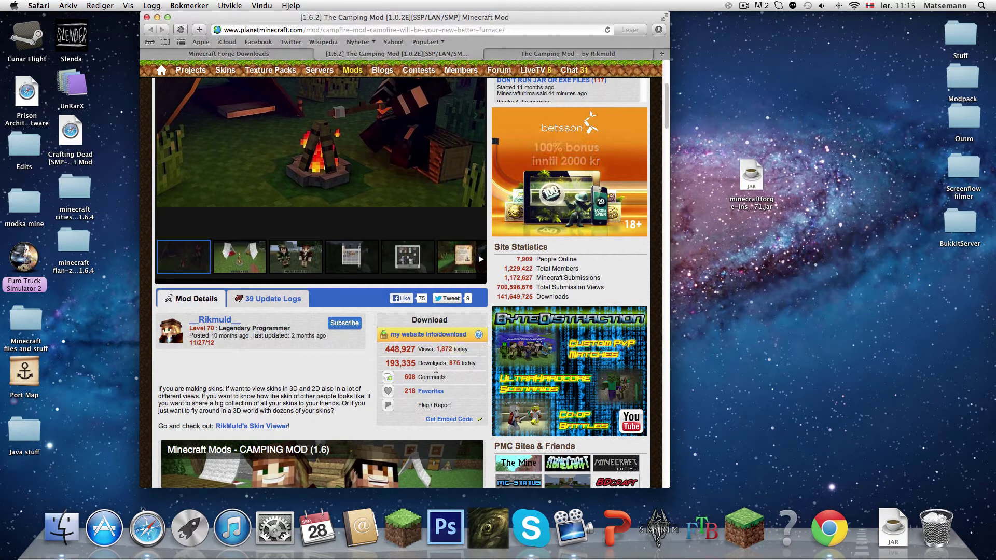
click(439, 339)
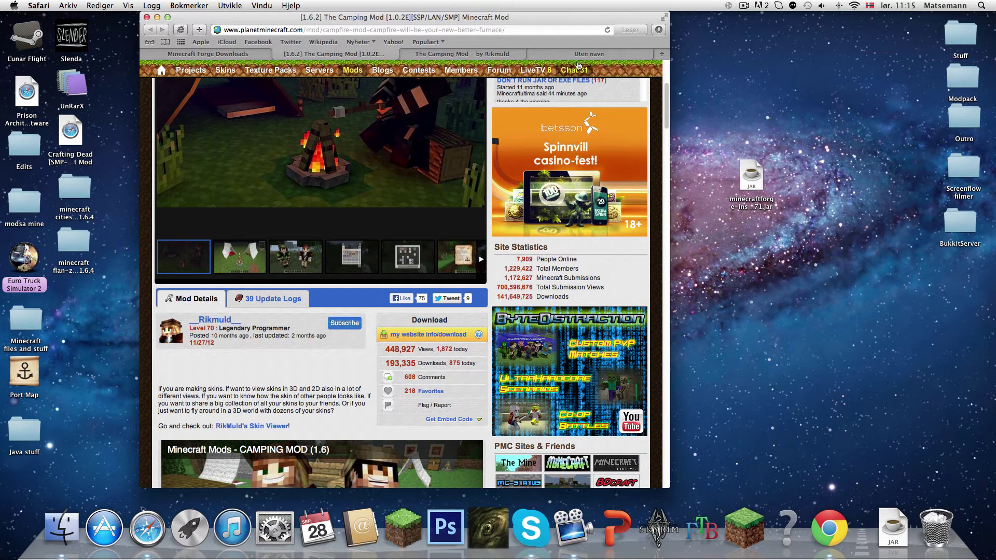
click(512, 52)
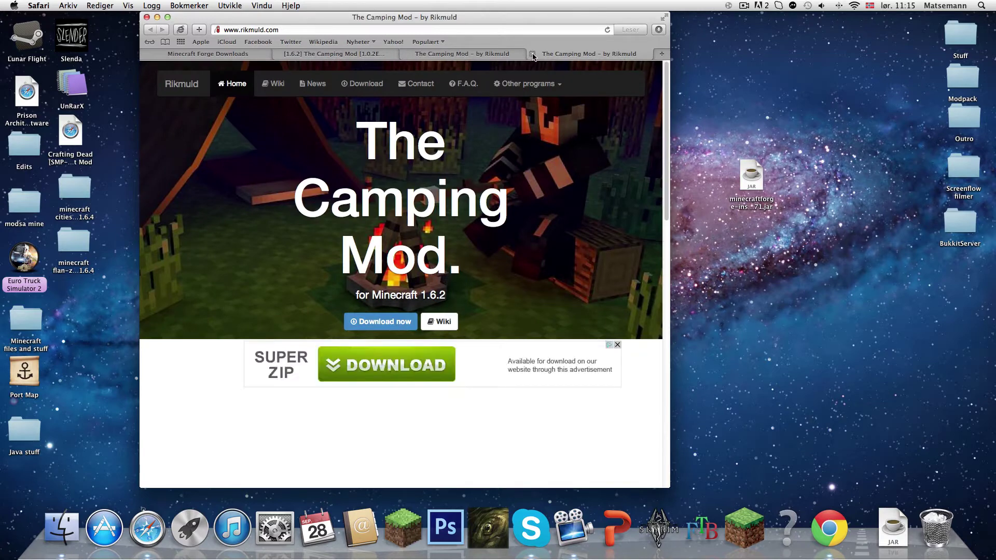
click(531, 54)
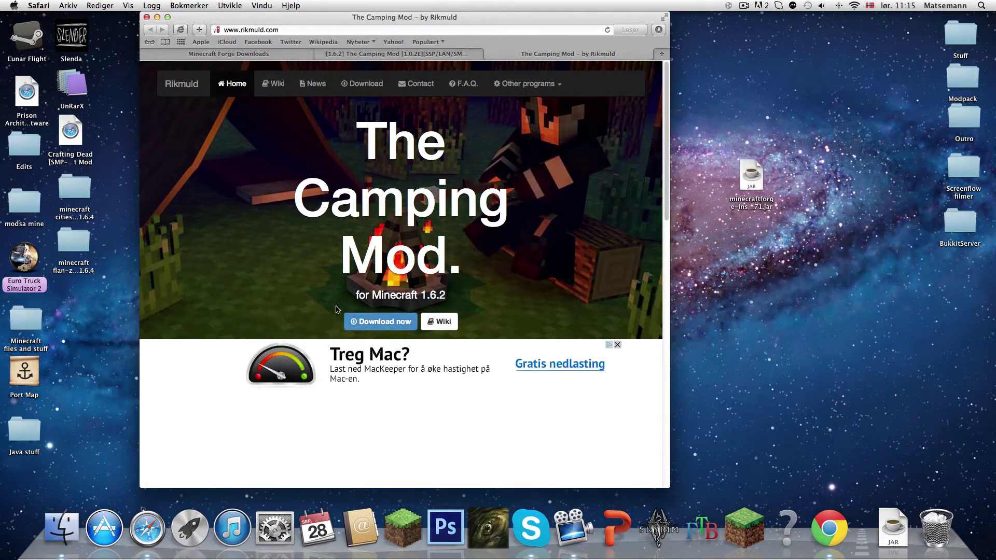
- Open the Camping Mod's download page, view its Forge Download link and close the tab that link opens
click(400, 323)
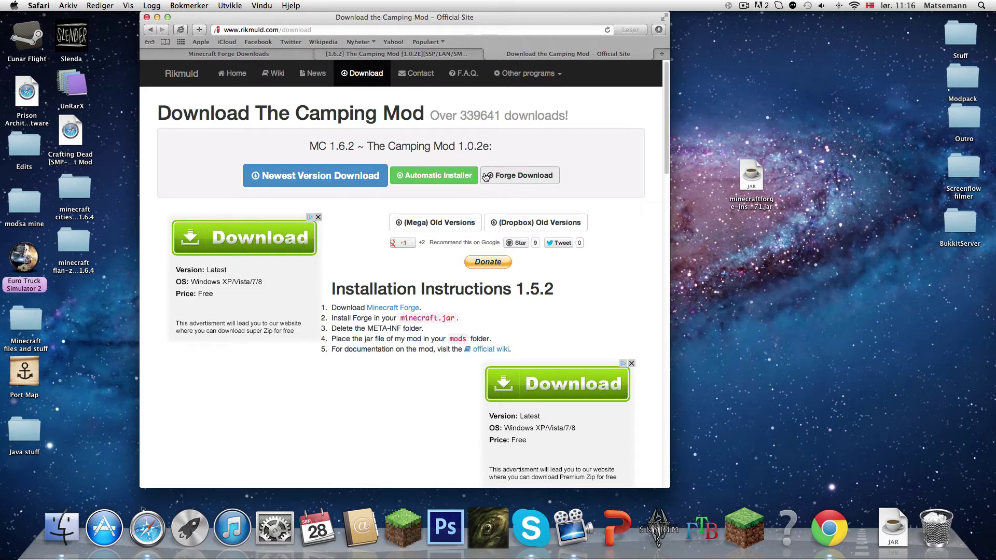
click(512, 176)
click(579, 54)
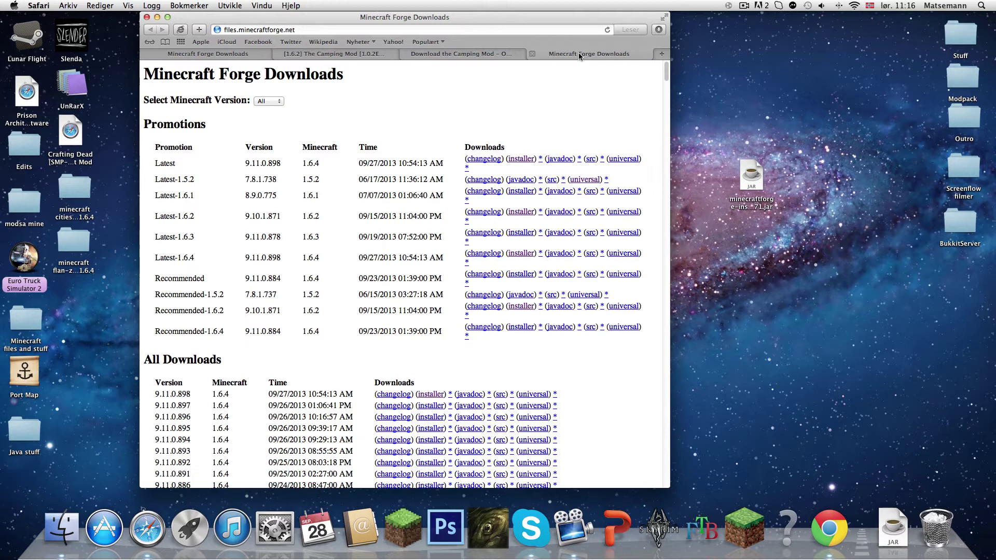
click(532, 54)
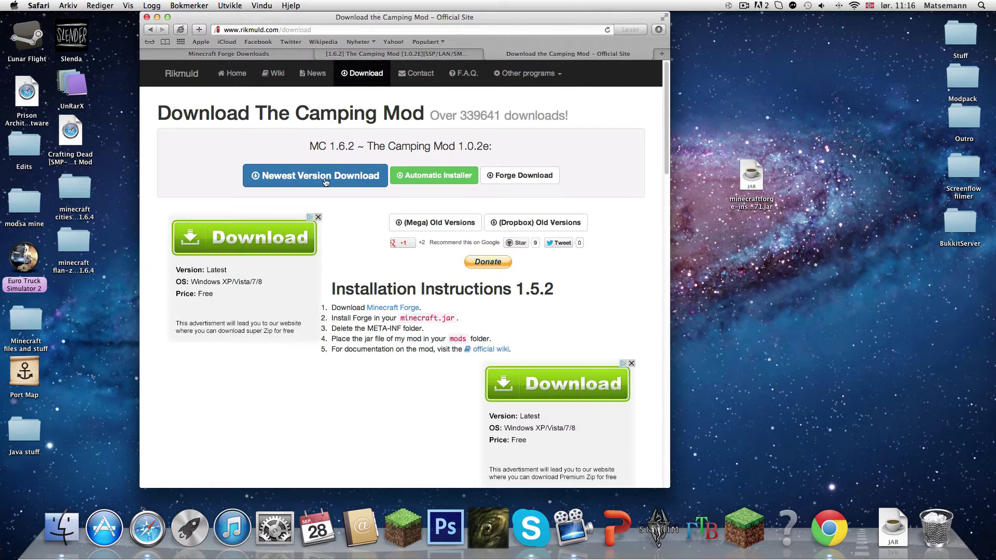
- Download the newest version of the Camping Mod and place TheCampingMod_1.0.2e.jar on the desktop
click(342, 177)
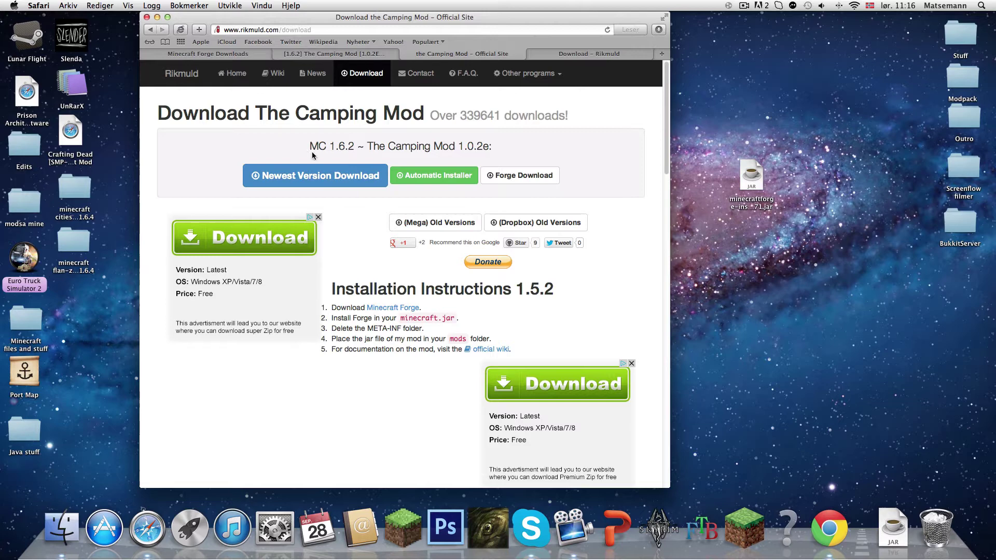
drag(310, 146, 510, 150)
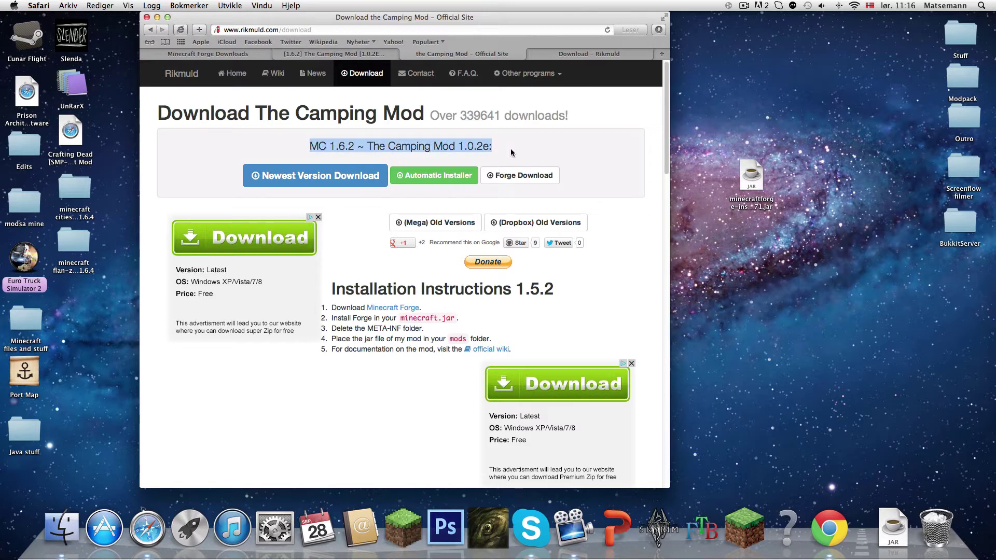
click(552, 150)
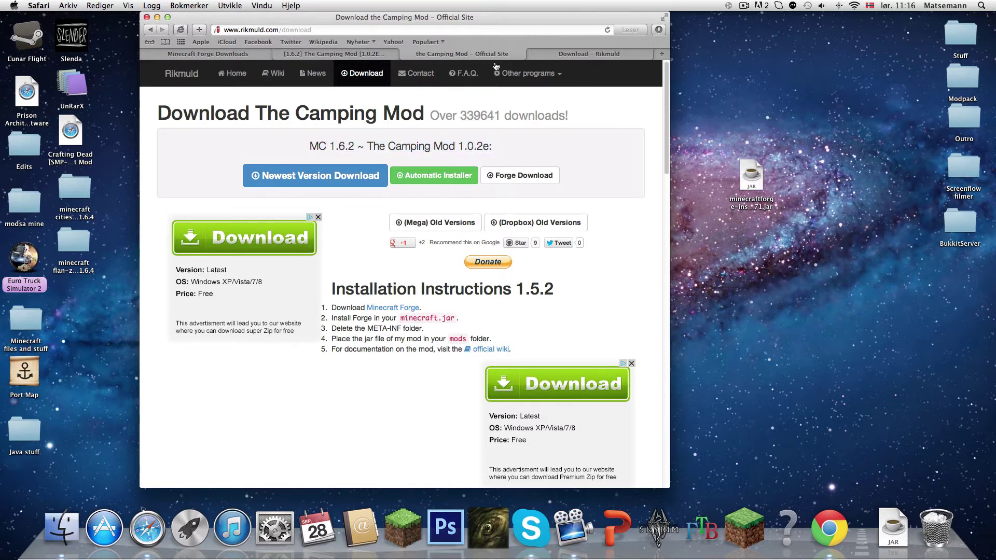
click(405, 54)
click(659, 29)
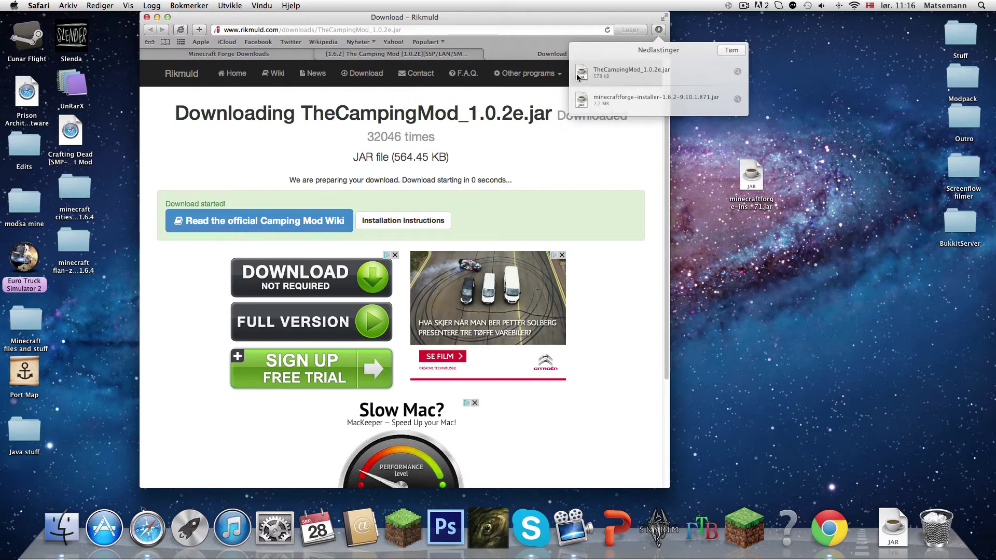
drag(580, 78, 807, 99)
click(808, 99)
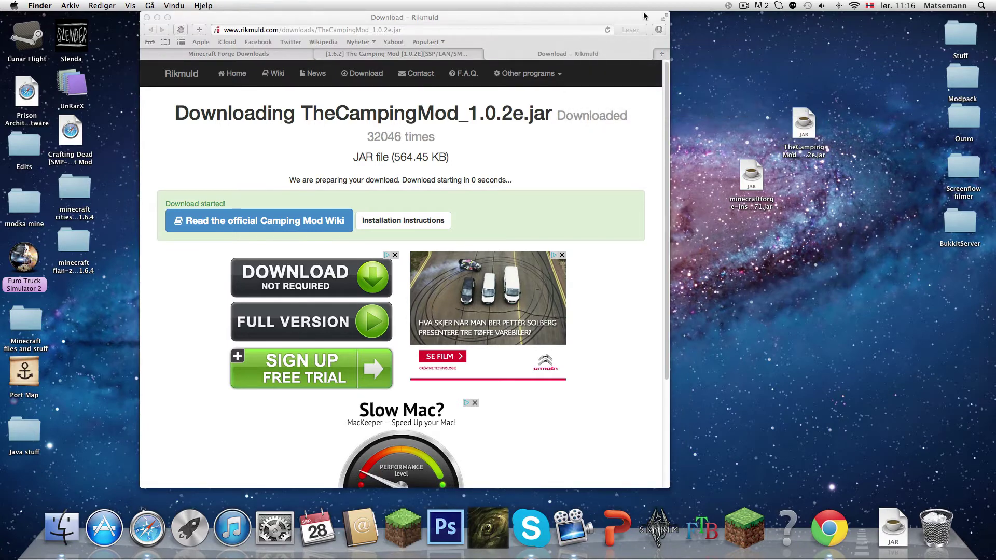
- Close the mod's download tab and minimize the browser window to reveal the desktop
click(489, 55)
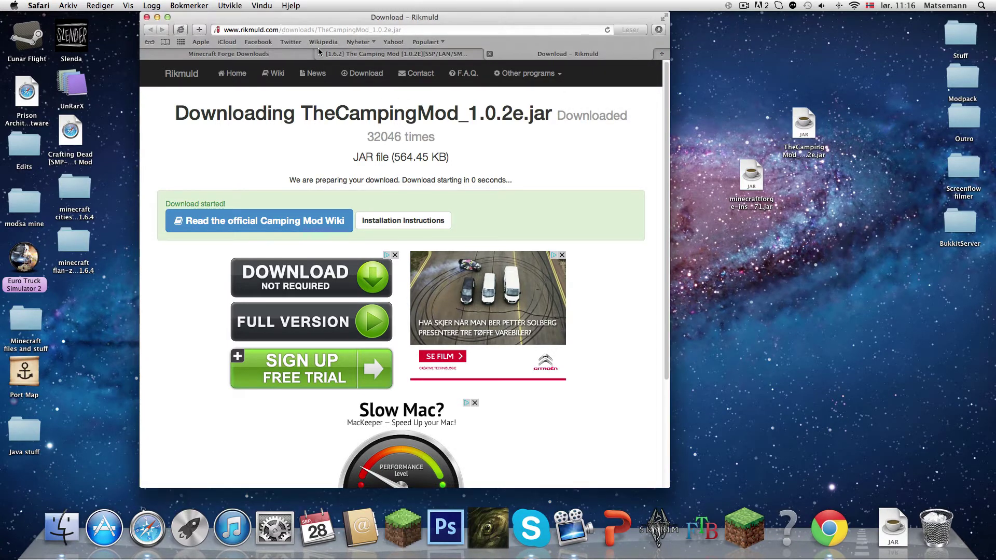
key(super+w)
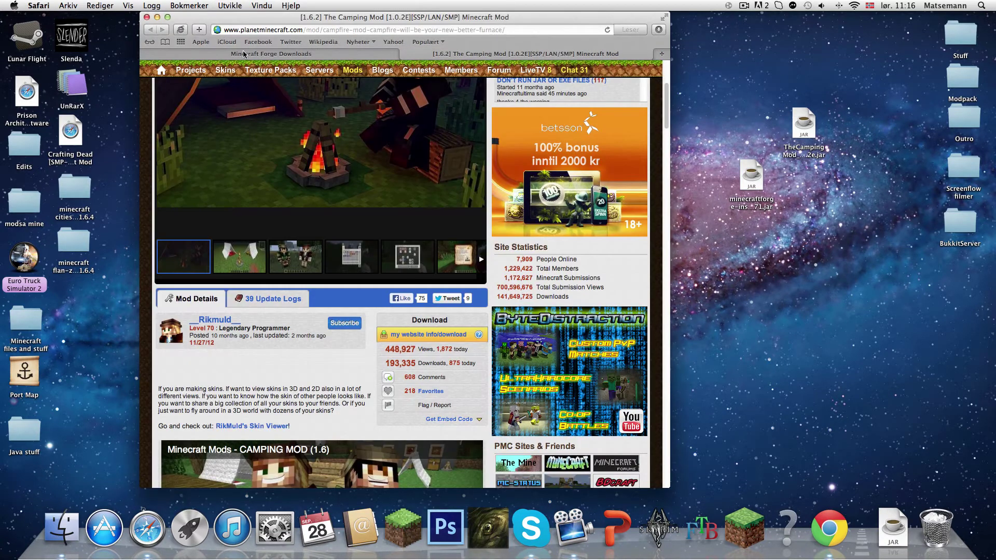
click(158, 17)
- Arrange the Forge installer jar and the Camping Mod jar side by side near the desktop's upper middle
drag(745, 180, 580, 147)
drag(804, 127, 656, 152)
click(579, 154)
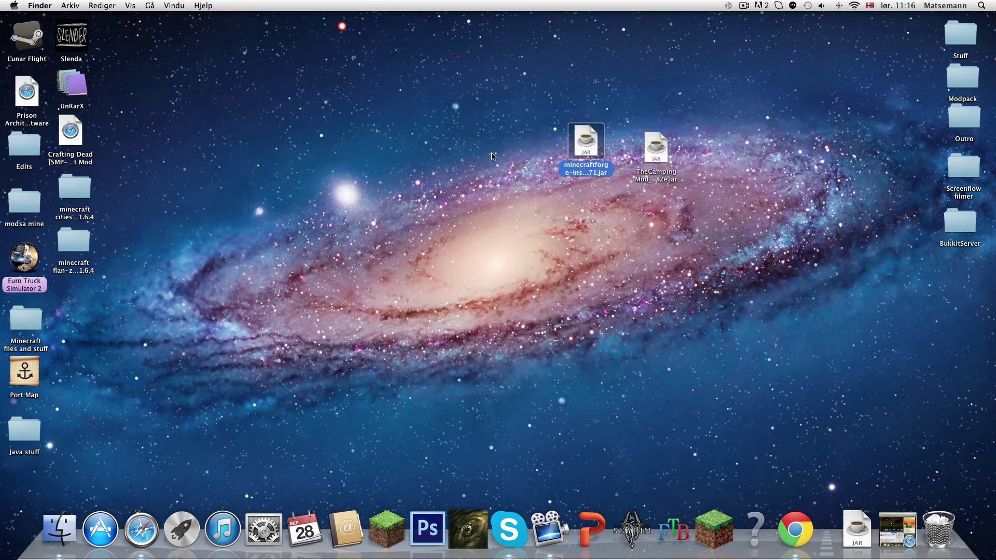
drag(491, 156, 415, 152)
drag(657, 154, 494, 149)
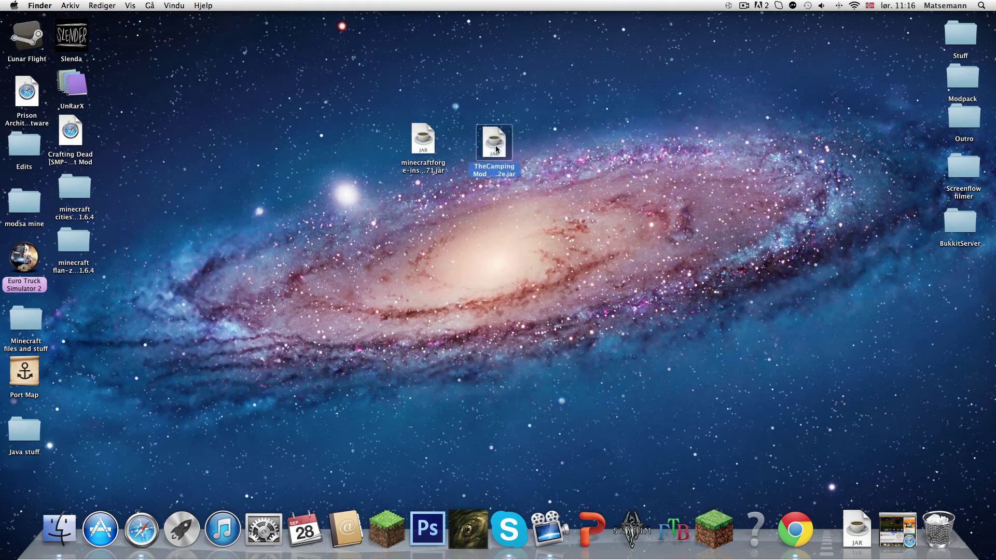
click(461, 162)
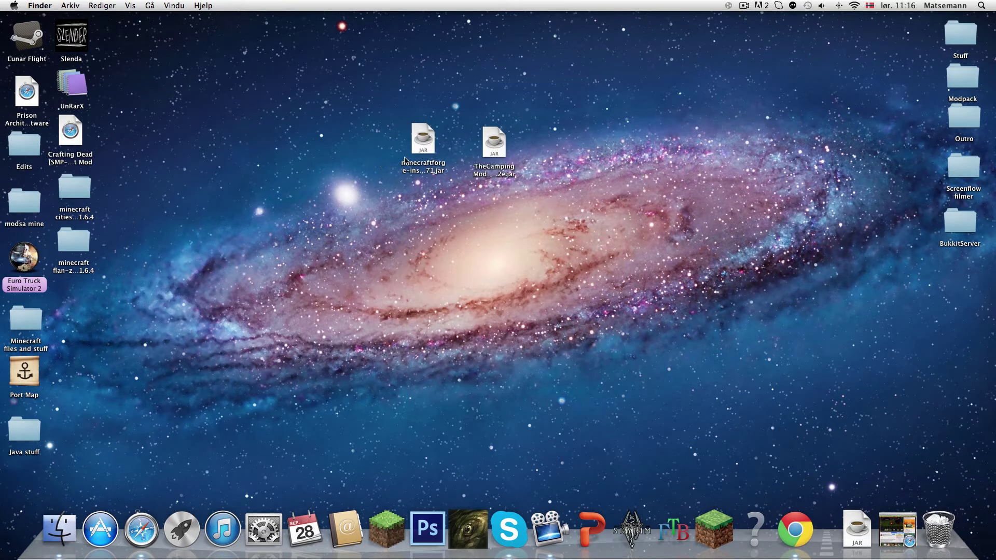
drag(387, 111, 421, 177)
drag(439, 112, 449, 166)
- Run the Forge installer jar from the desktop and install it with the "Install client" option
double_click(428, 145)
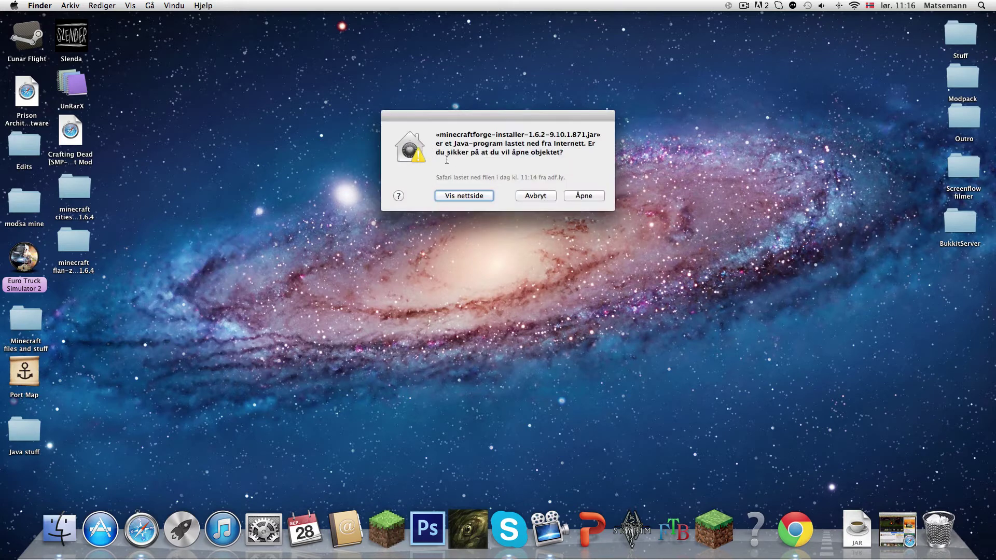
click(582, 196)
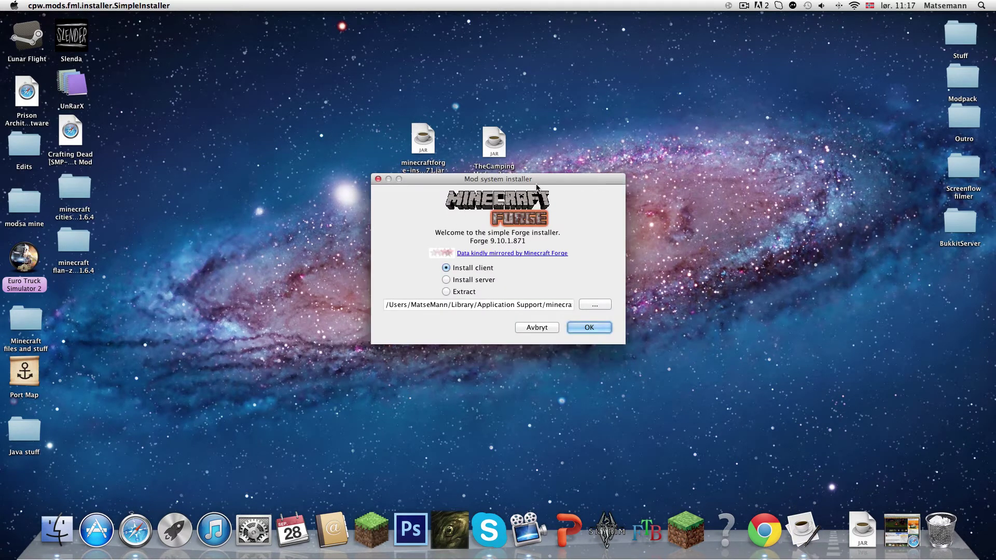
click(447, 269)
click(446, 280)
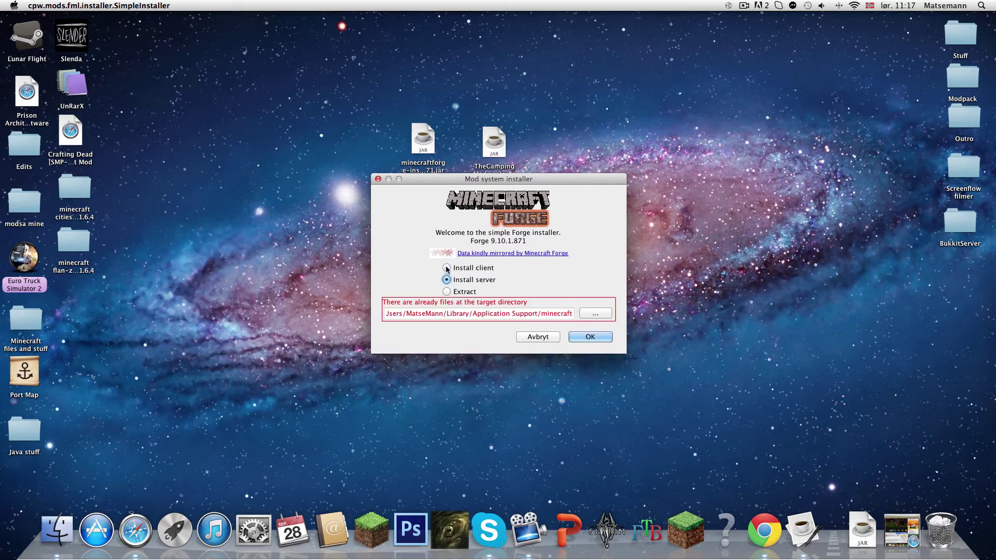
click(446, 268)
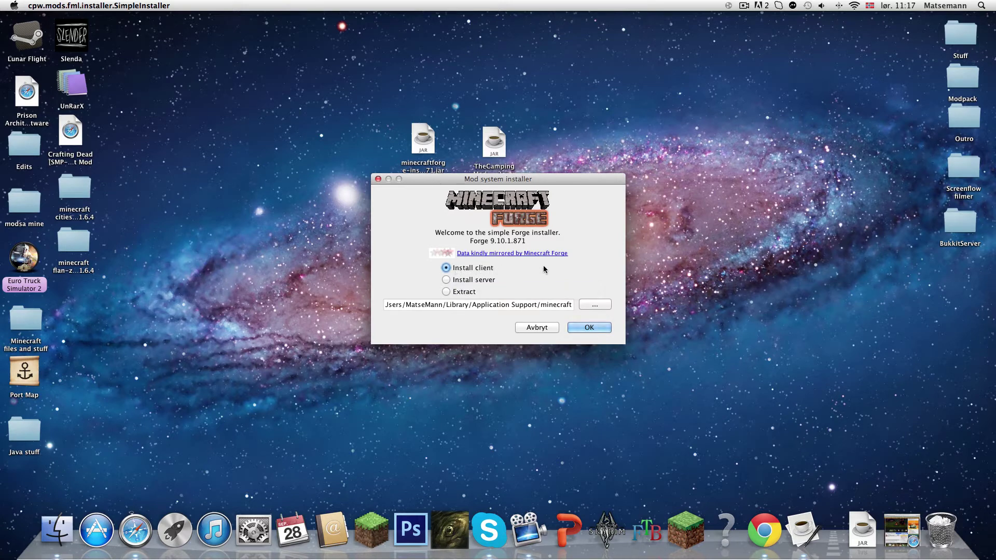
click(602, 330)
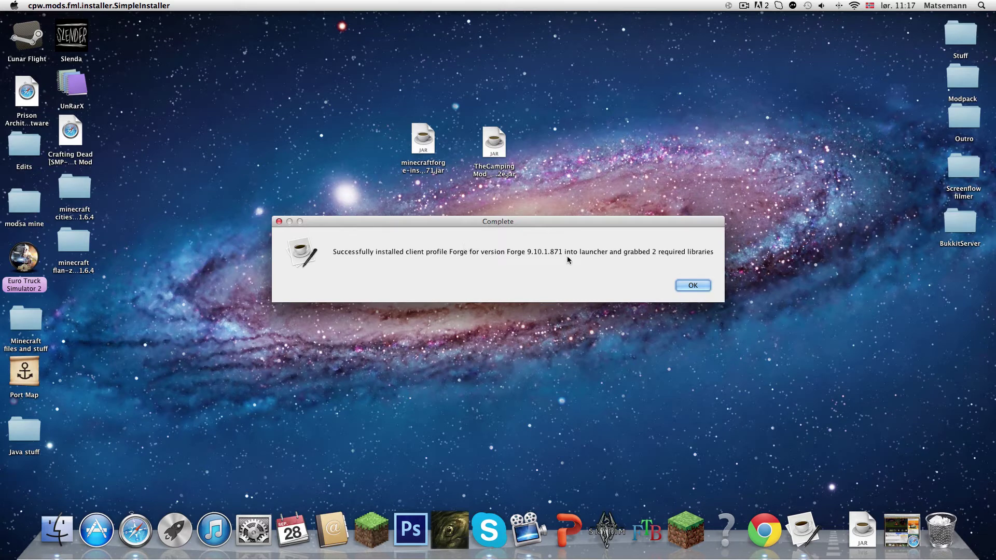
click(689, 285)
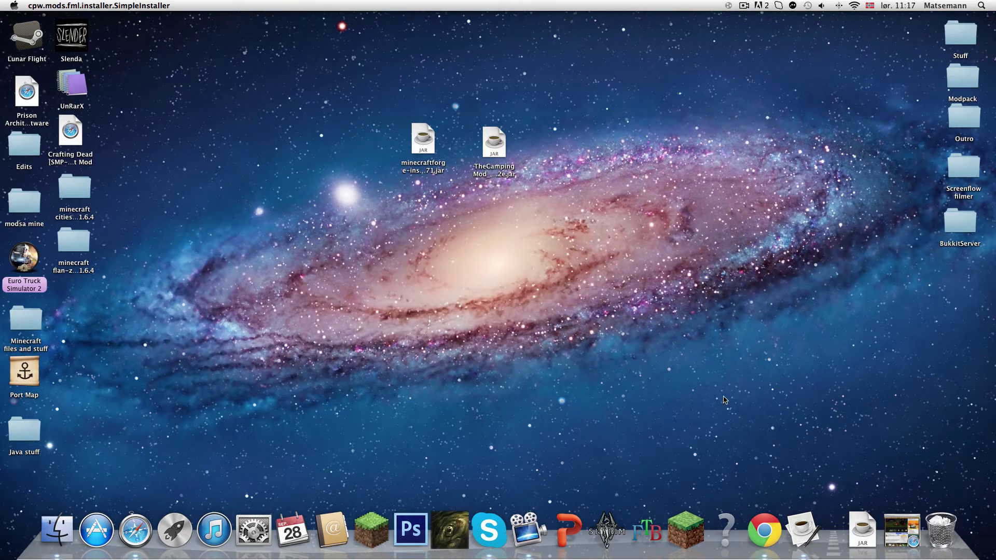
- Open the Minecraft launcher and select the Forge profile, using the already logged-in account
click(703, 533)
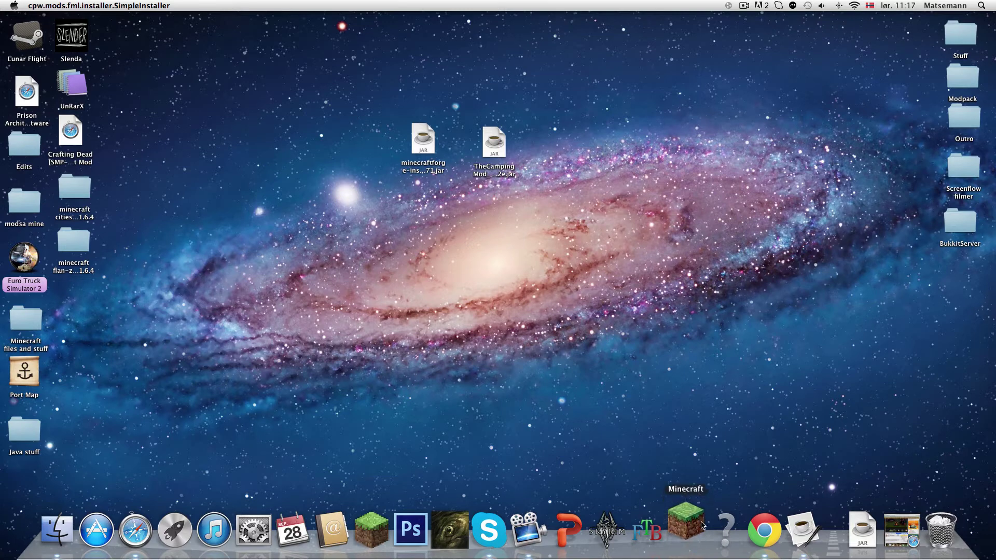
click(596, 202)
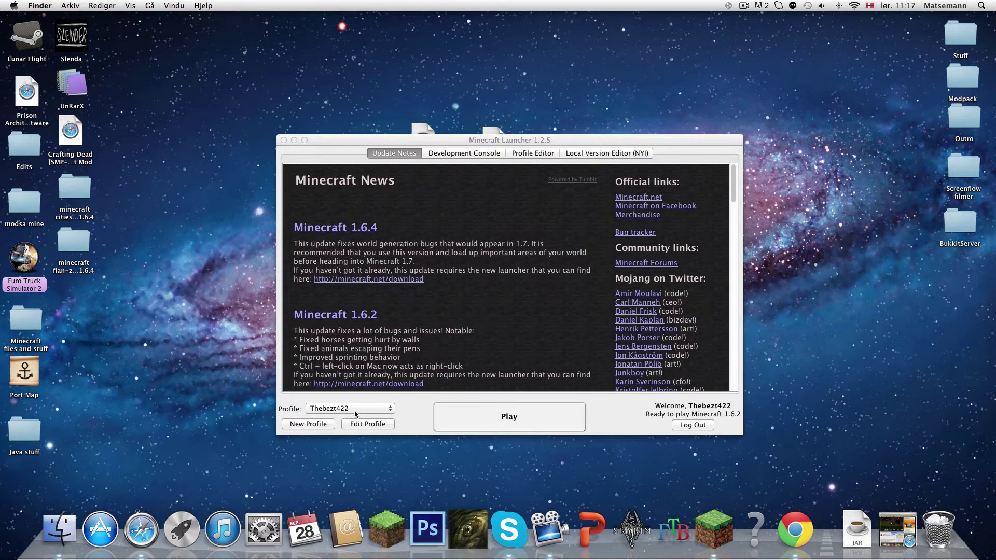
click(354, 410)
click(355, 406)
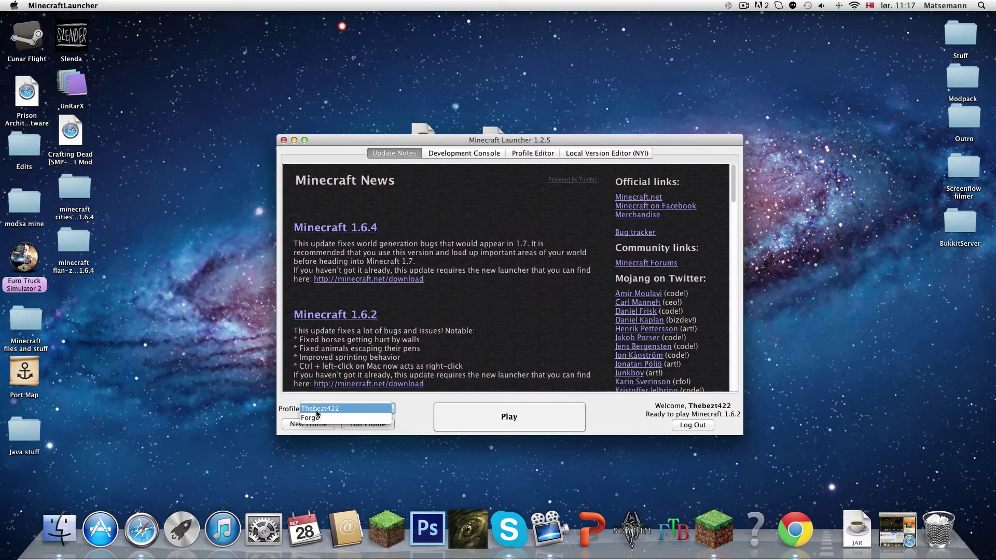
click(323, 409)
click(335, 410)
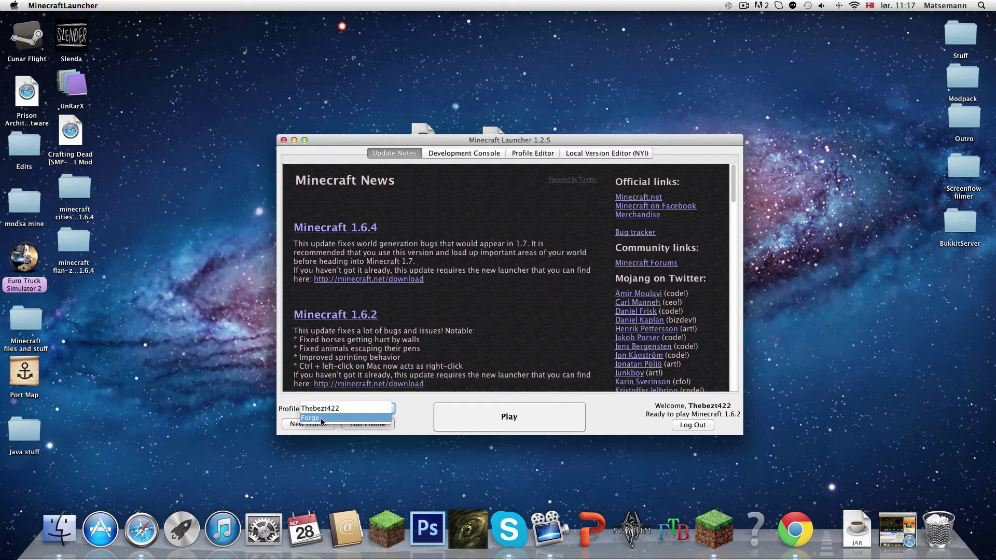
click(321, 418)
click(326, 419)
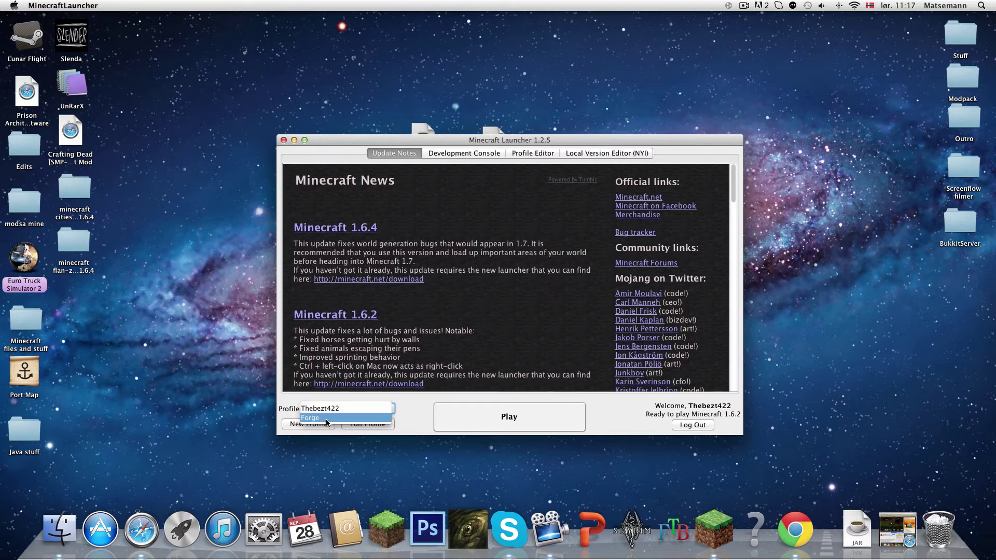
click(383, 419)
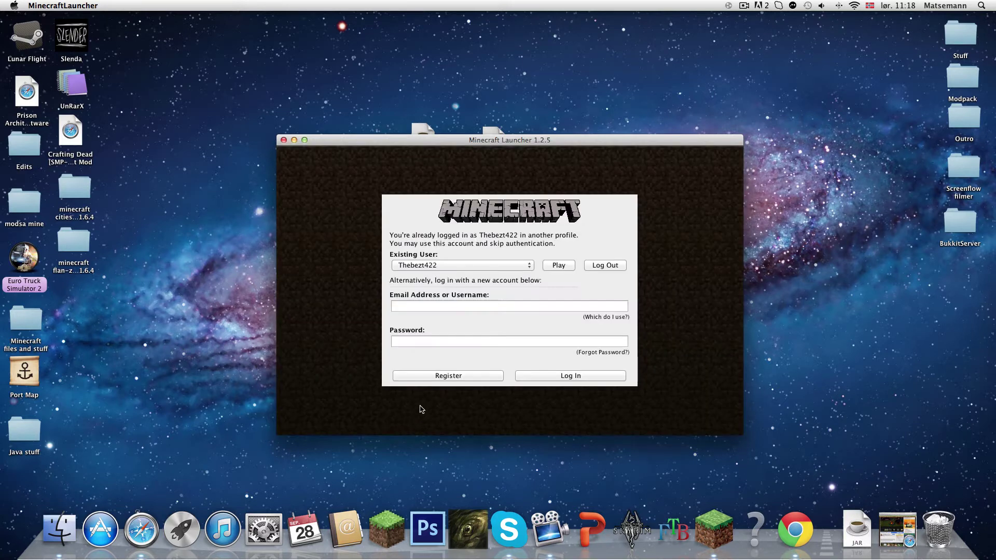
click(565, 266)
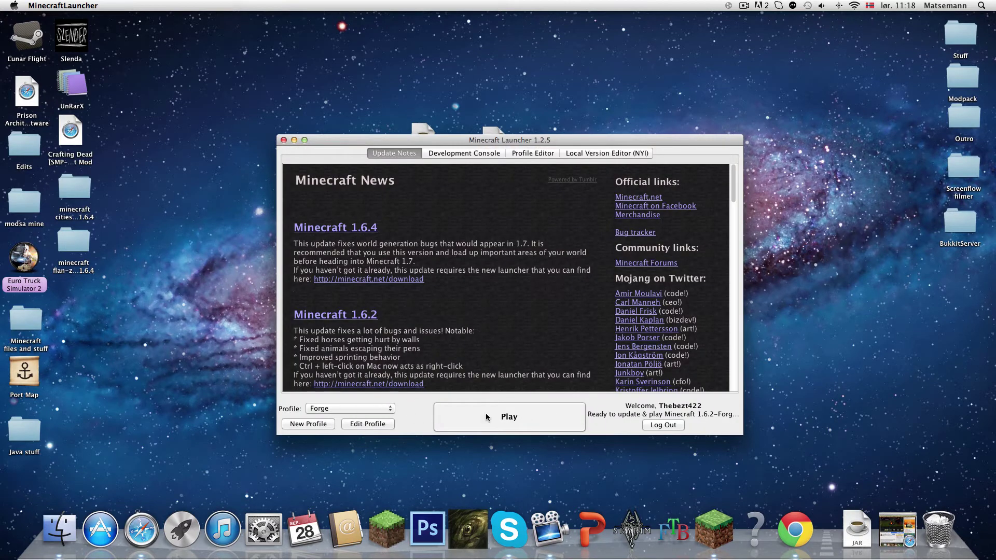
- Launch Minecraft once with the Forge profile and quit the game from its title screen
click(506, 418)
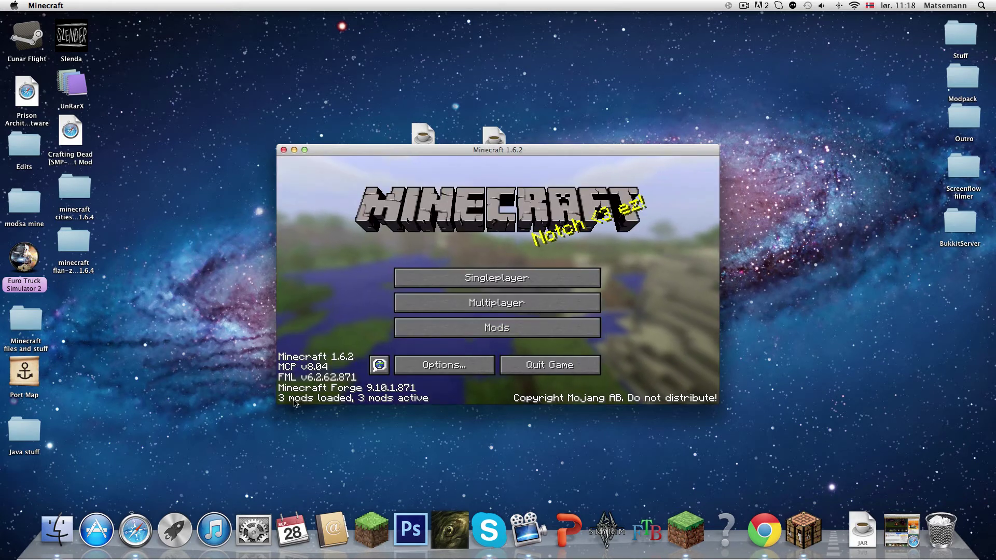
click(540, 370)
click(80, 514)
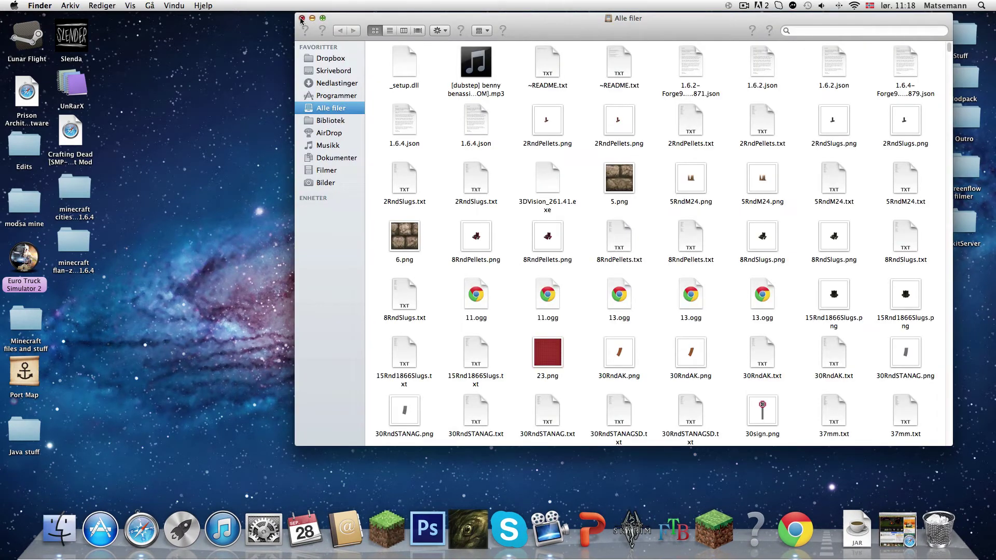
click(301, 19)
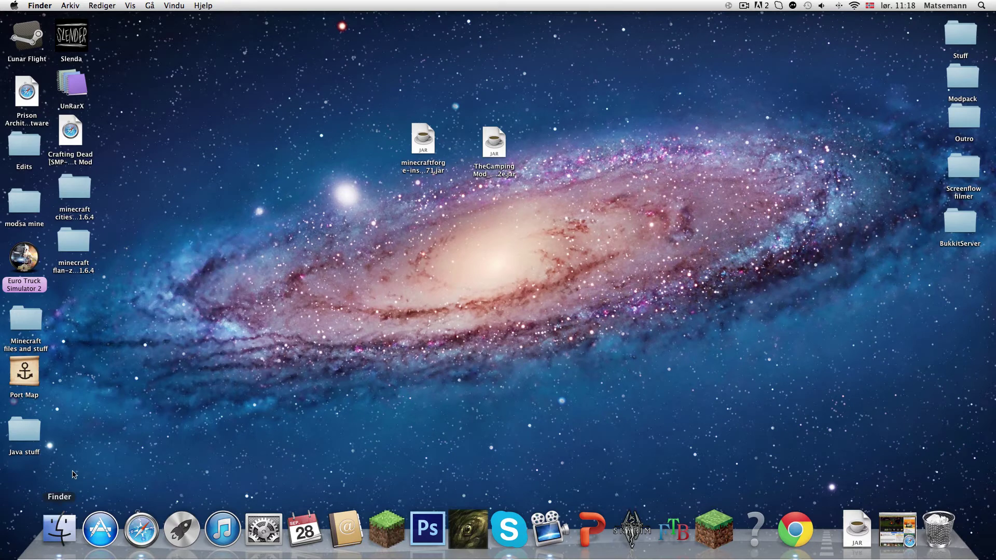
- Move the Forge installer jar below the BukkitServer folder on the desktop and shift the Camping Mod jar slightly down
drag(429, 169, 961, 287)
click(896, 272)
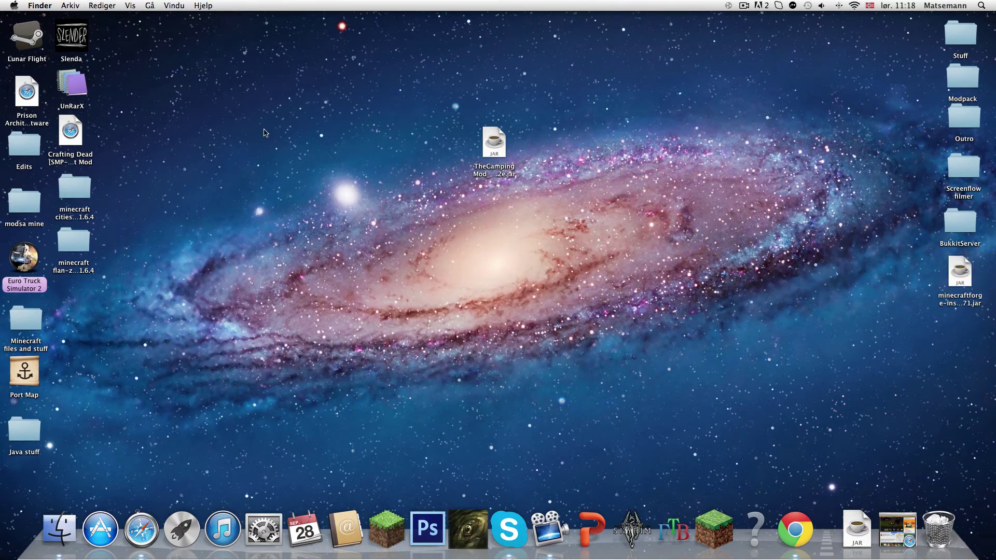
drag(489, 151, 495, 175)
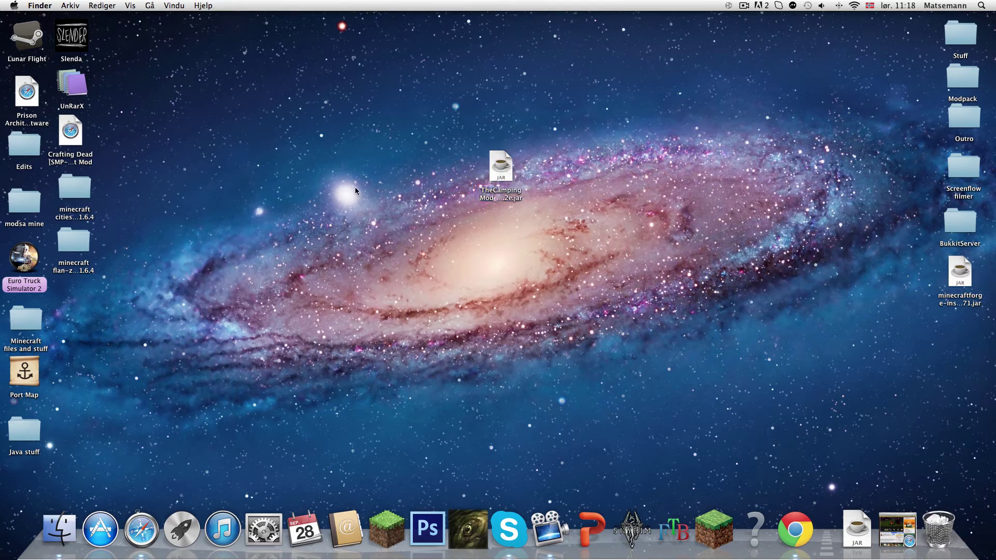
click(436, 155)
drag(435, 128, 534, 232)
click(512, 281)
- Open a Finder window and go to the minecraft folder inside Application Support in Bibliotek
click(52, 529)
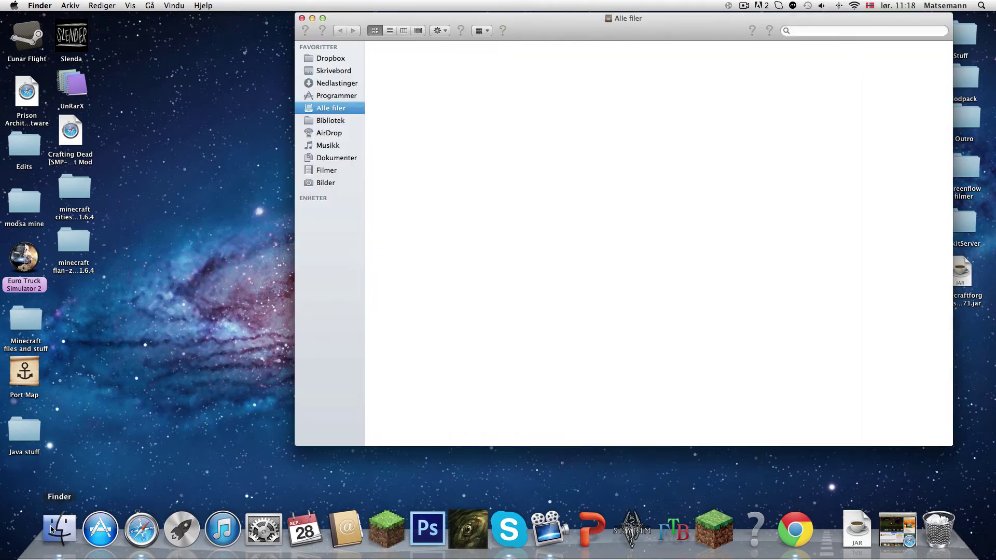
click(328, 122)
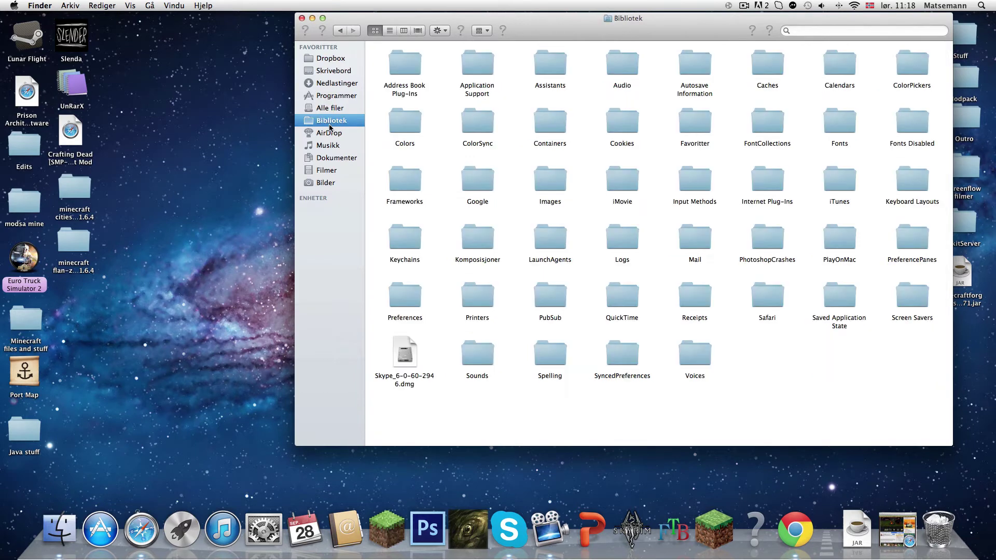
double_click(479, 66)
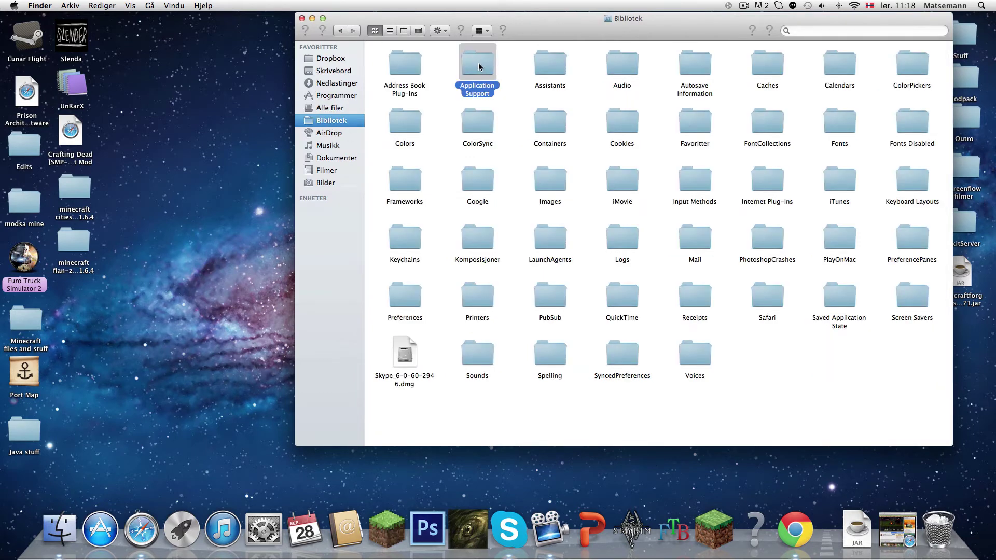
double_click(476, 122)
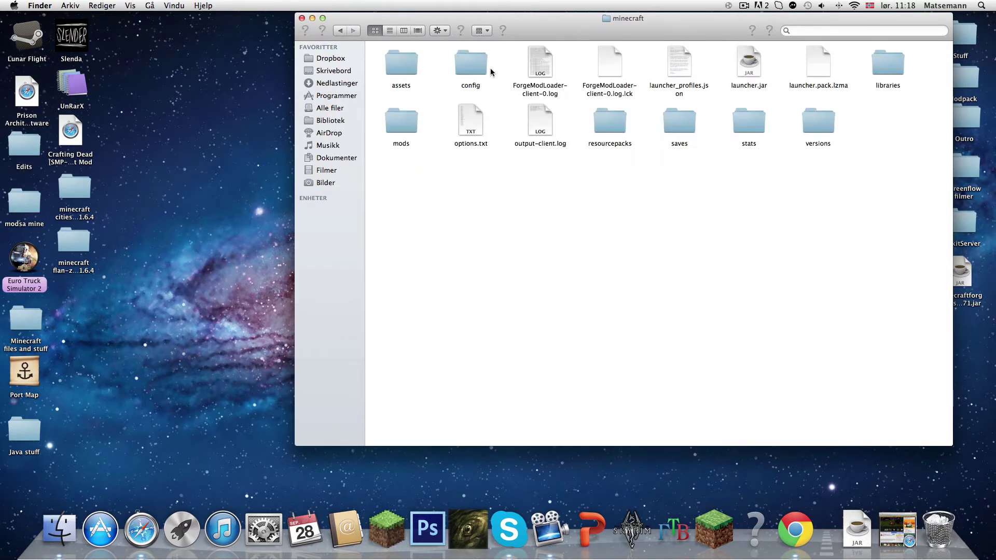
- Try to create a folder named mods inside the minecraft folder, then discard the extra folder in the trash
drag(505, 23, 237, 27)
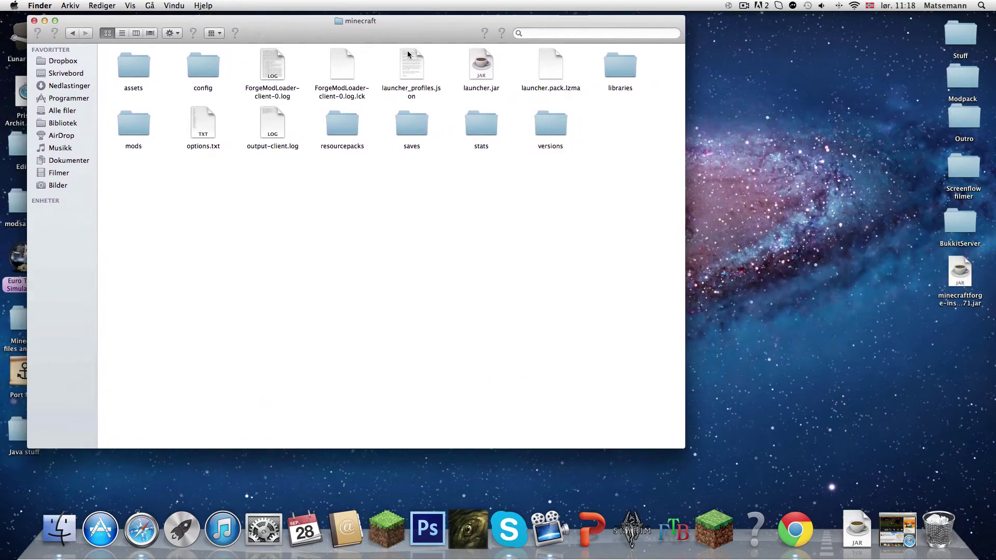
right_click(600, 139)
click(606, 142)
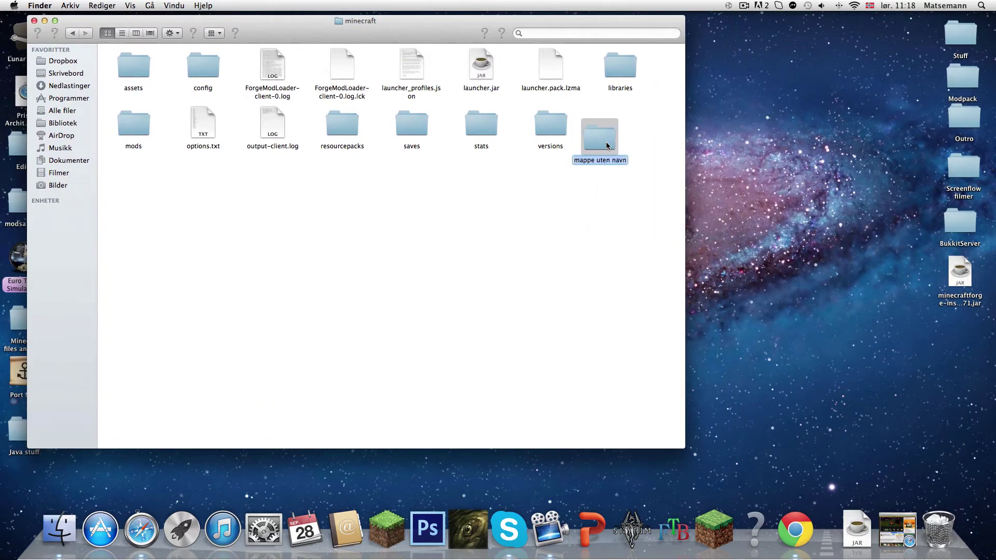
text(mods)
key(Return)
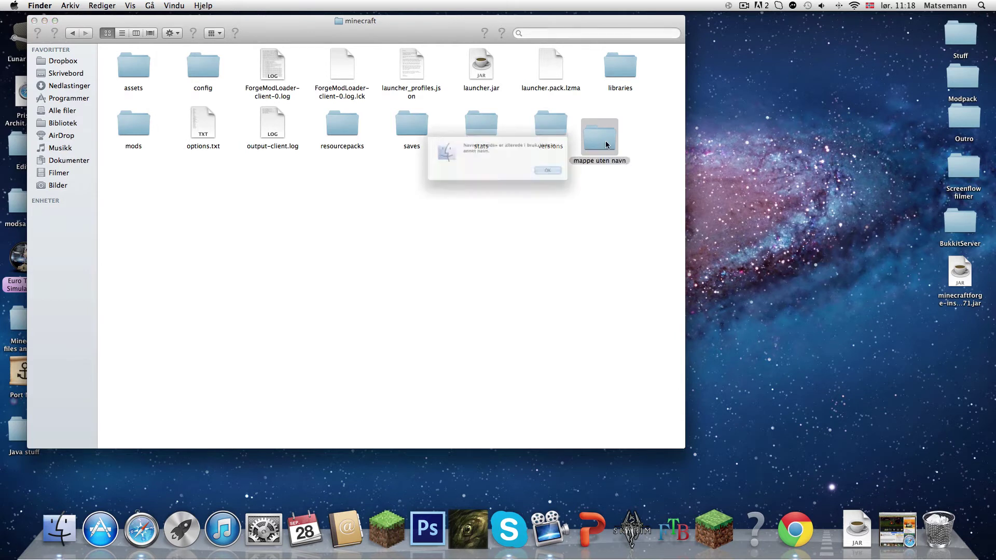
click(575, 180)
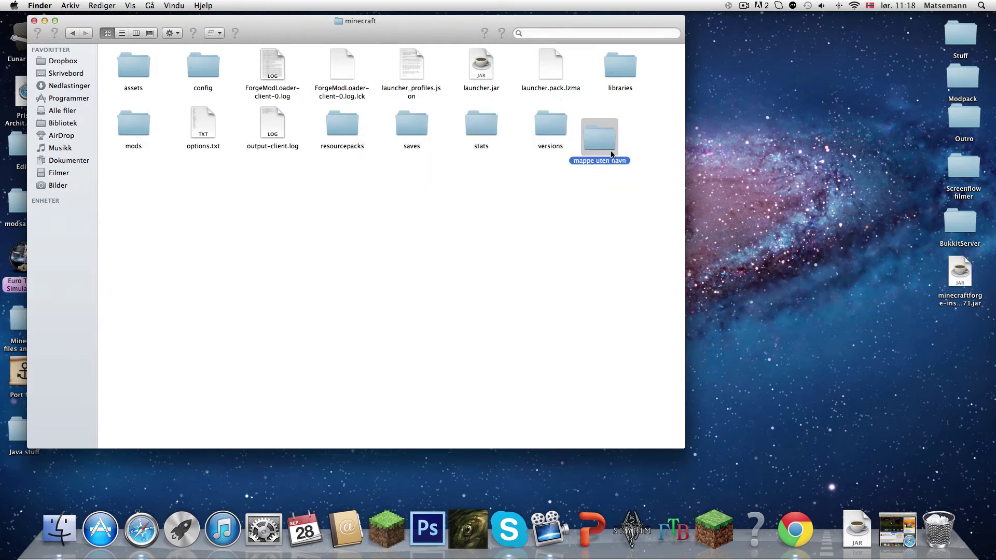
drag(601, 145, 939, 529)
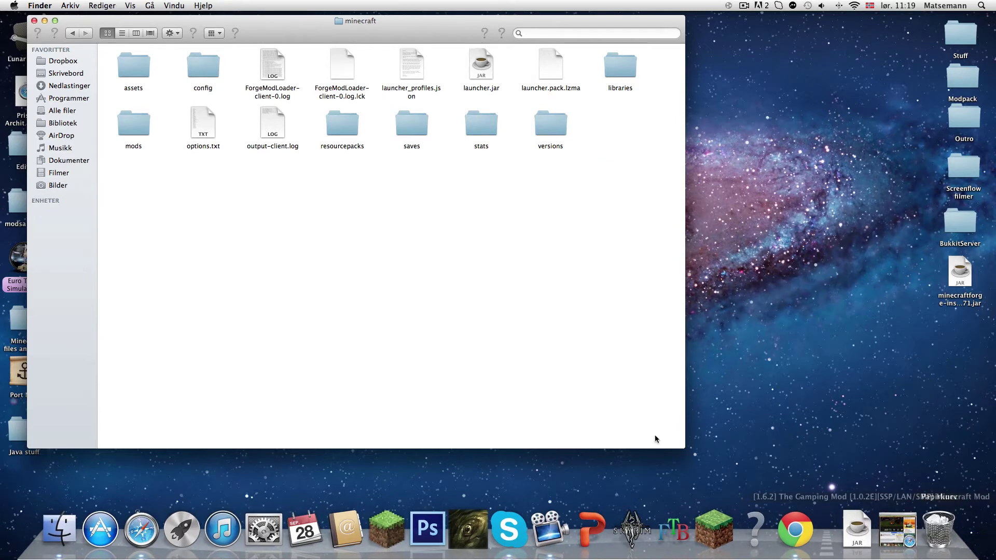
- Check inside the existing mods folder, return to the minecraft folder, and arrange its window so the Camping Mod jar on the desktop stays uncovered
double_click(120, 127)
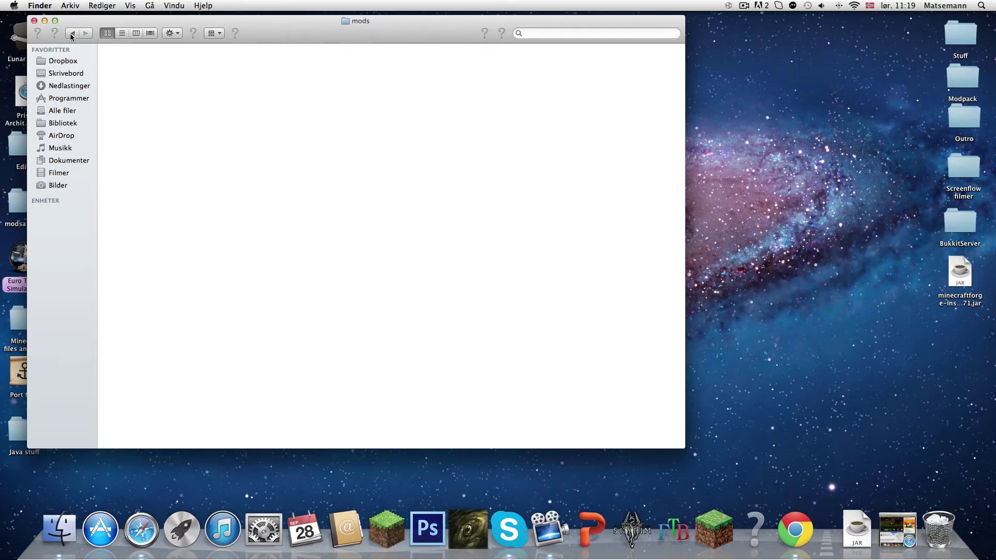
click(73, 34)
drag(276, 31, 92, 5)
drag(503, 180, 721, 127)
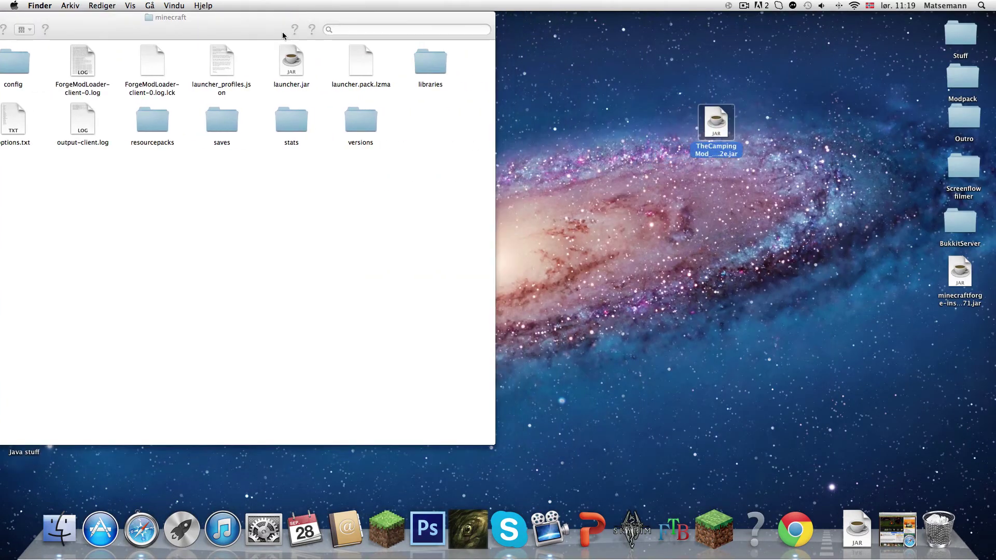
drag(285, 29, 484, 15)
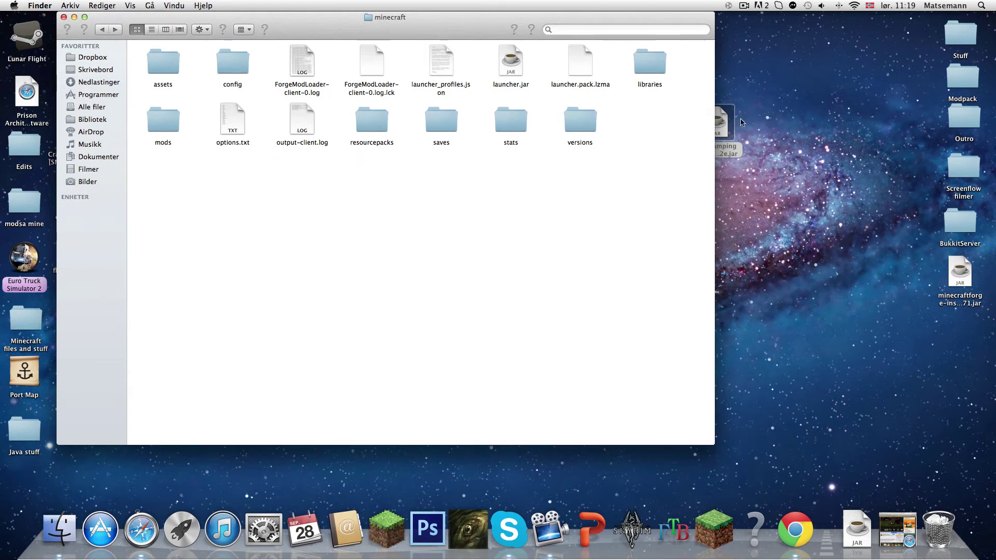
drag(723, 123, 806, 113)
drag(557, 13, 617, 13)
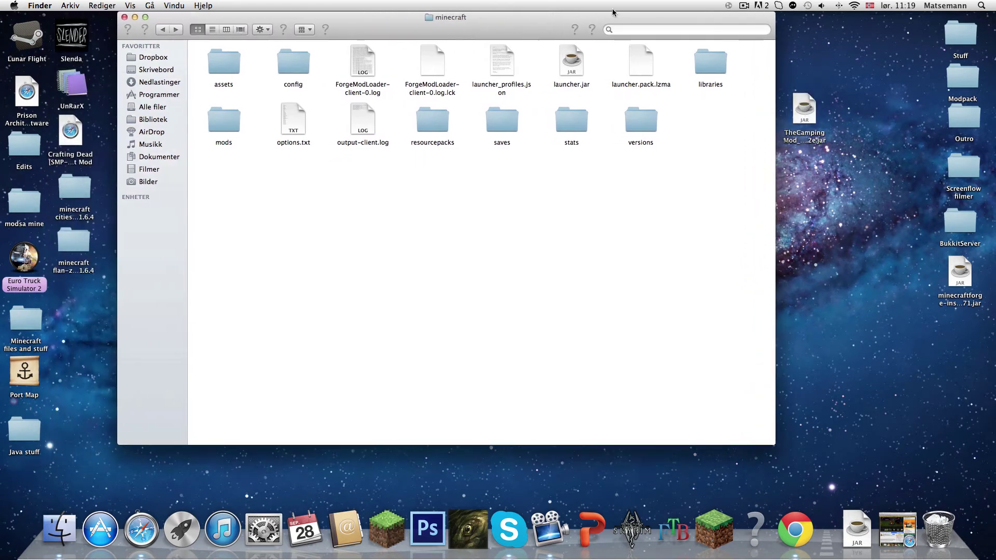
- Demonstrate making a mods folder again beside the versions folder, and trash each extra folder created
right_click(682, 123)
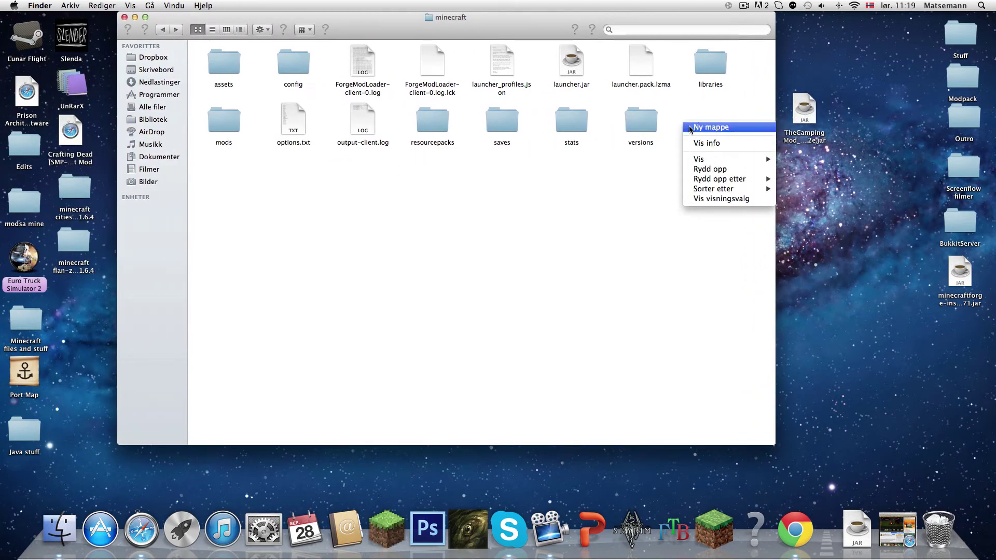
click(714, 128)
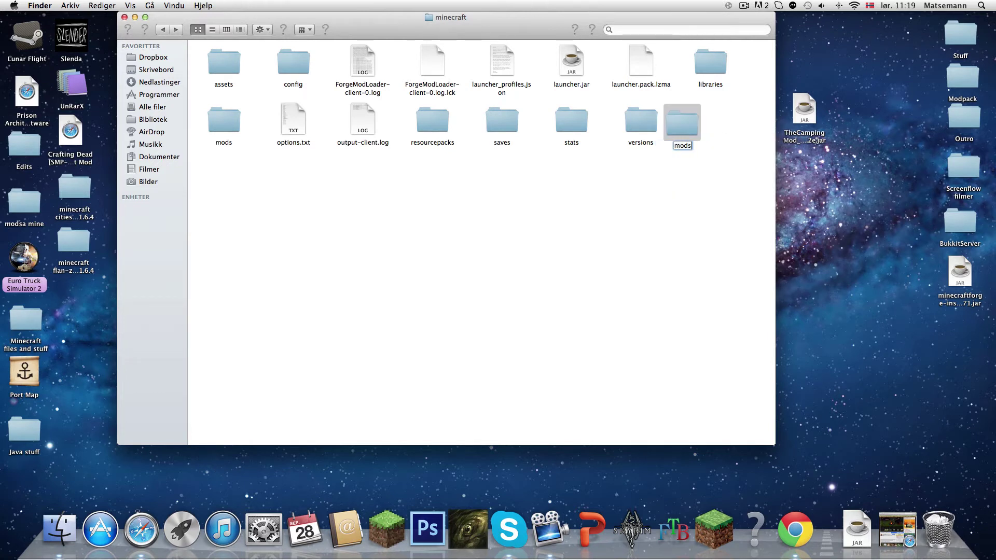
key(Return)
key(Return)
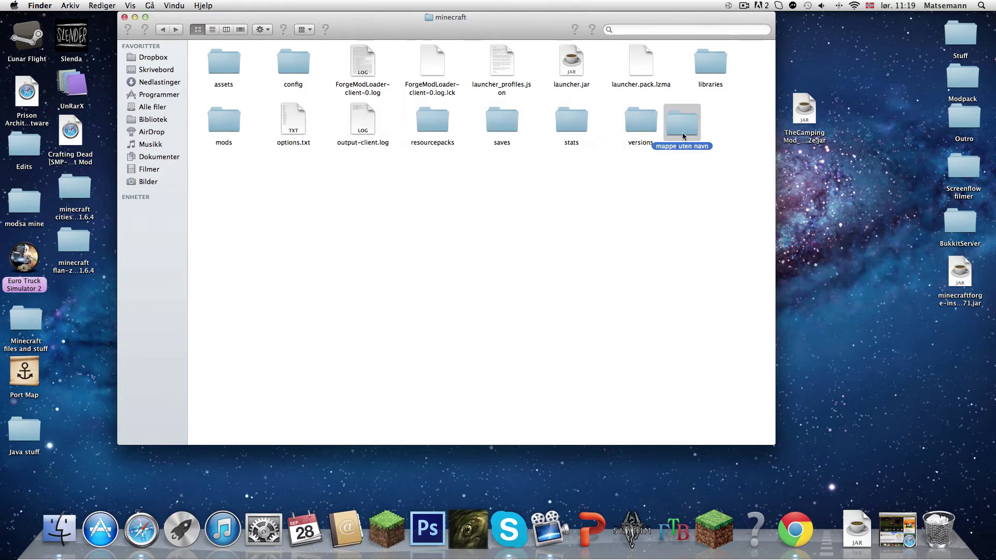
drag(679, 132, 896, 536)
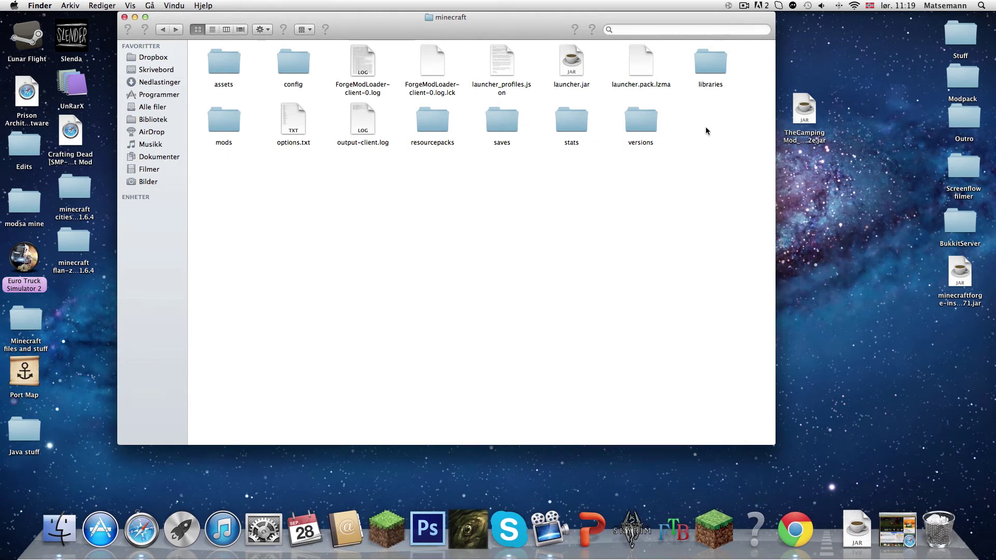
right_click(701, 138)
click(721, 139)
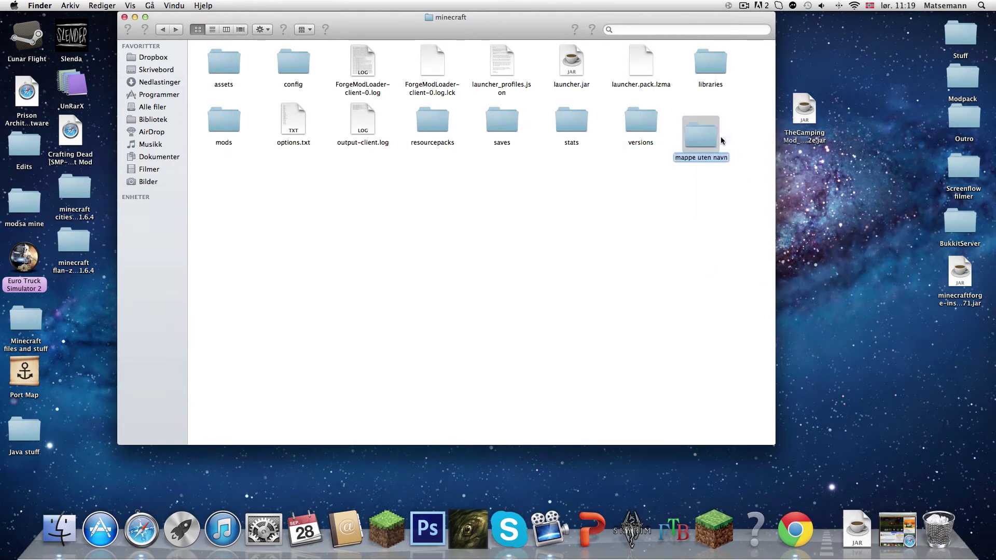
drag(994, 465, 939, 532)
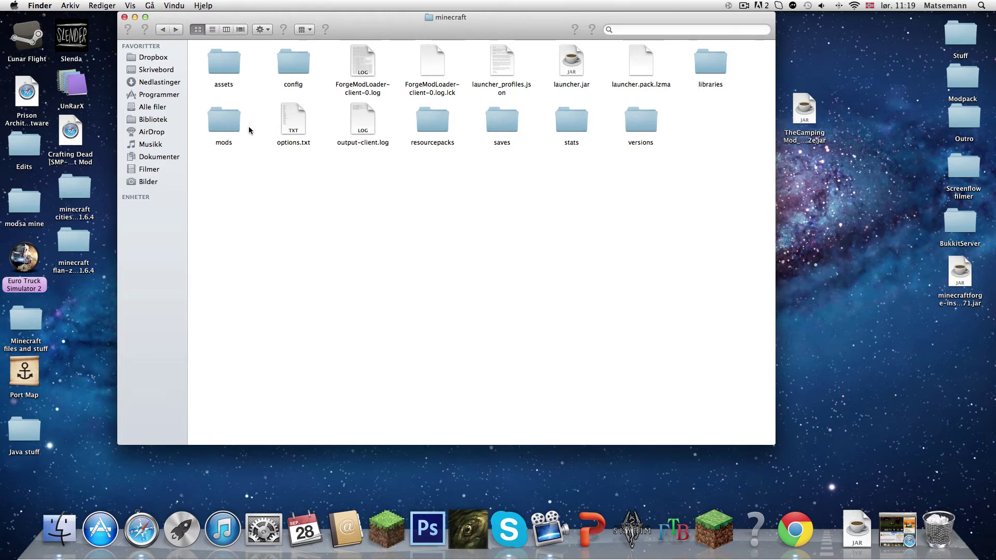
- Move the Camping Mod jar from the desktop into the minecraft mods folder and close the Finder window
double_click(216, 123)
drag(215, 85, 636, 293)
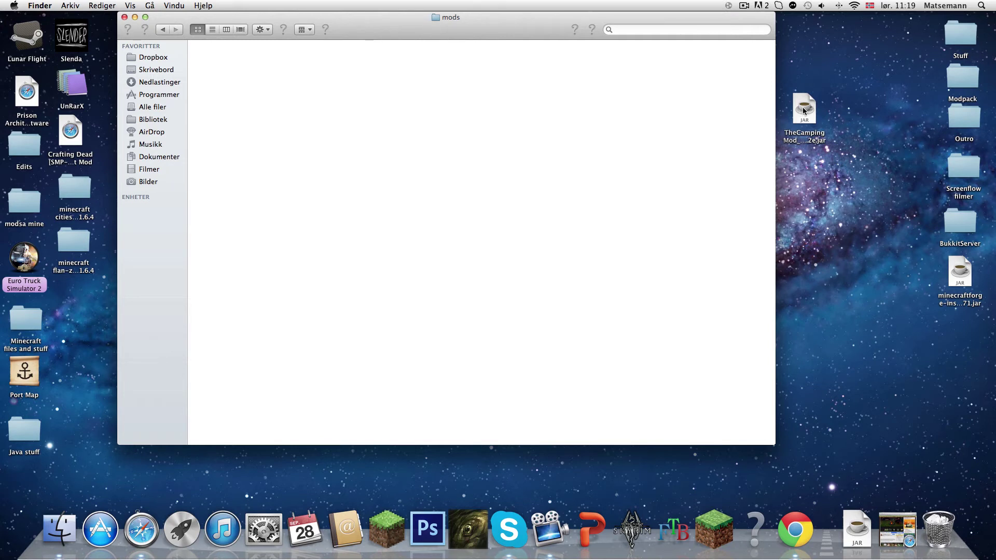
click(802, 112)
drag(803, 112, 223, 78)
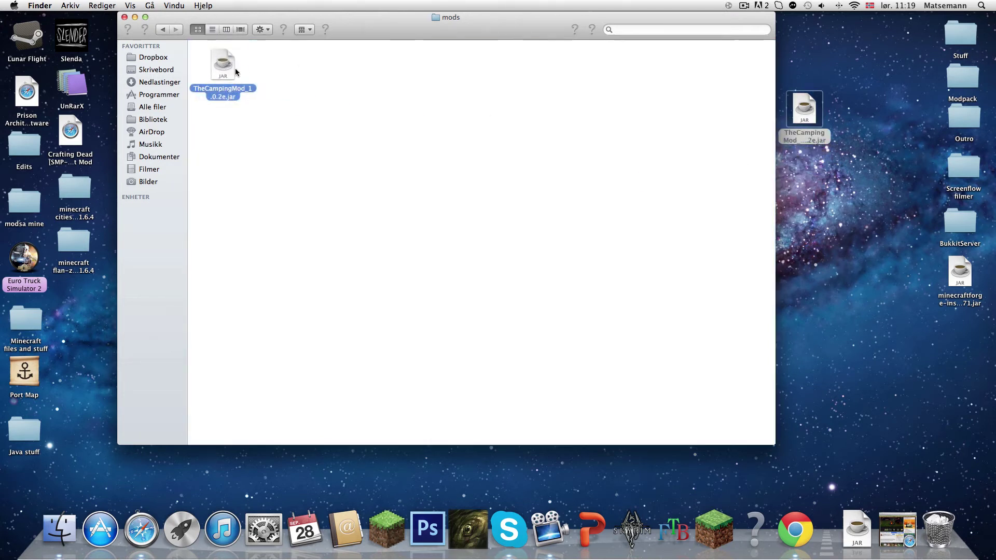
click(125, 18)
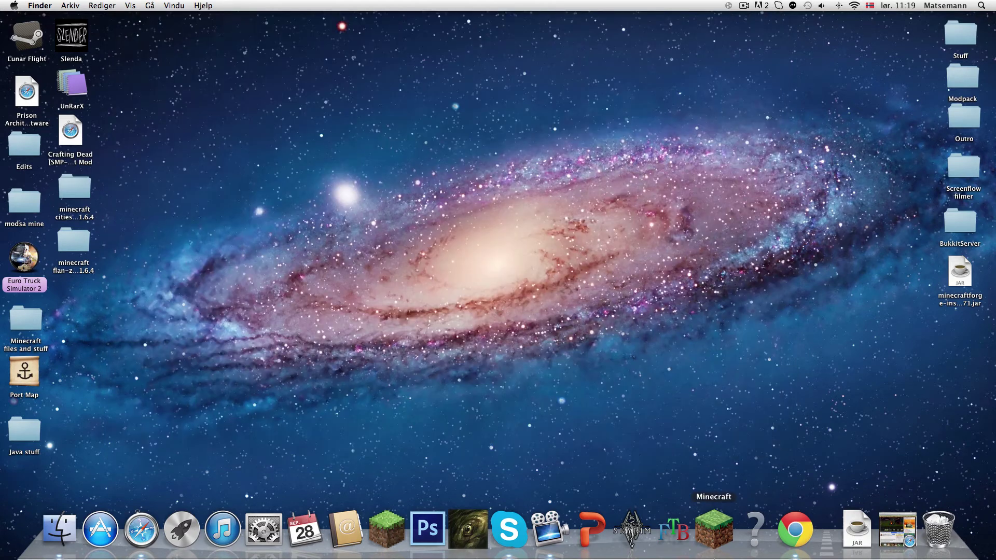
- Open the Minecraft launcher, allowing the downloaded program to run, and start the game with the Forge profile
click(710, 540)
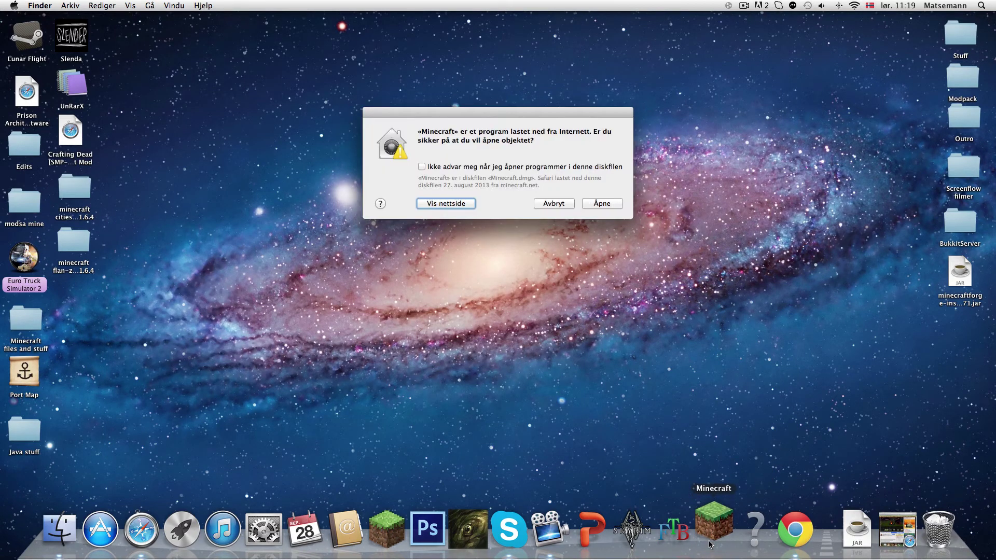
click(594, 207)
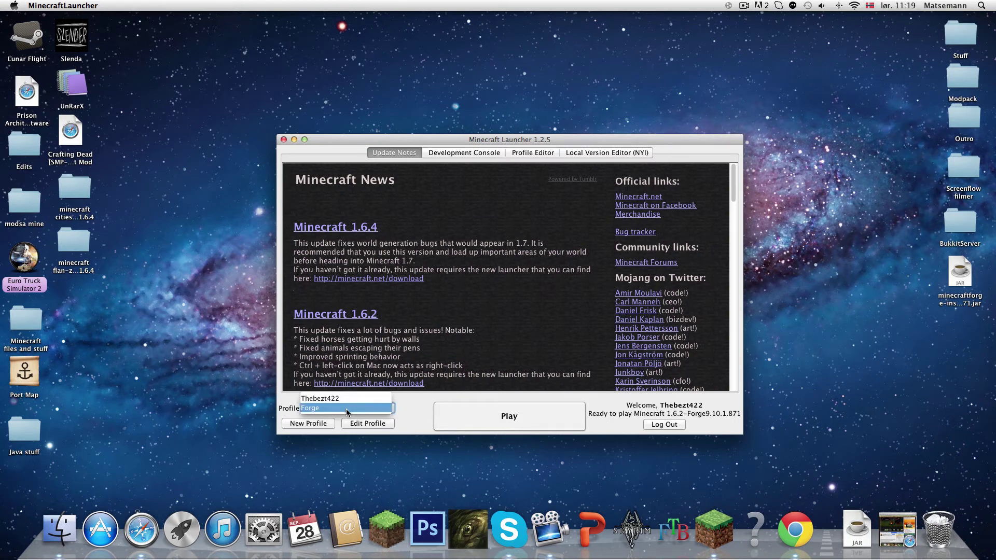
click(345, 409)
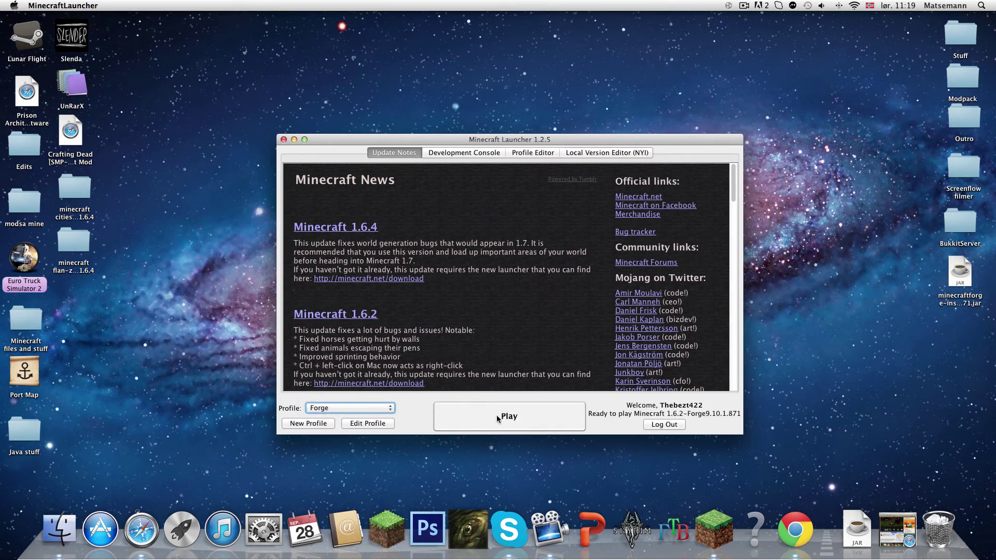
click(471, 419)
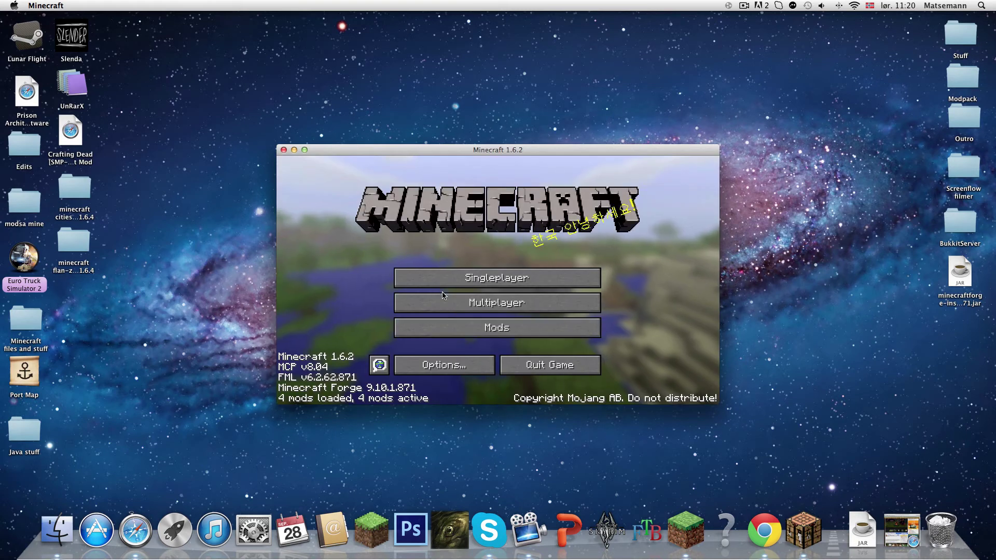
- Create a singleplayer world named New World in Creative mode with flat terrain
click(424, 280)
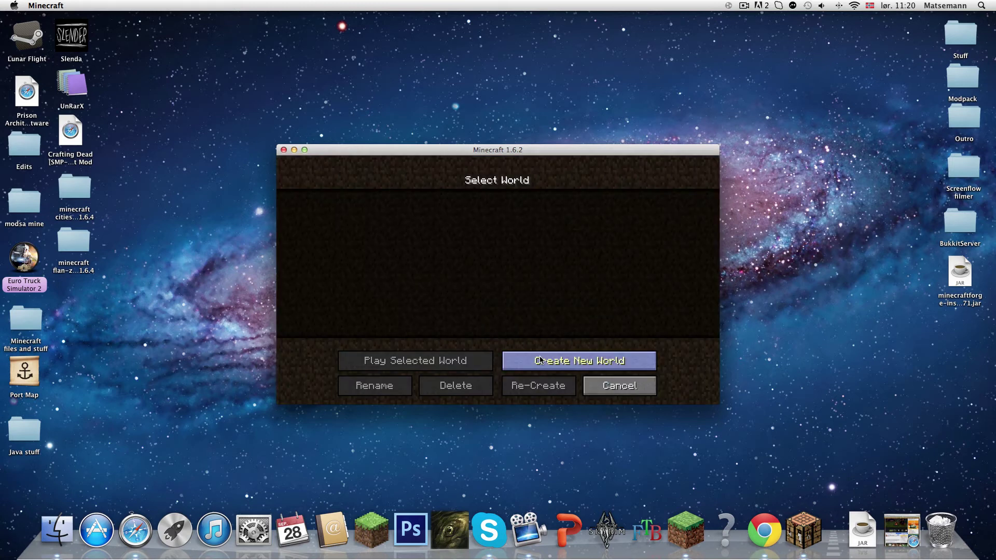
click(519, 360)
click(533, 287)
click(532, 286)
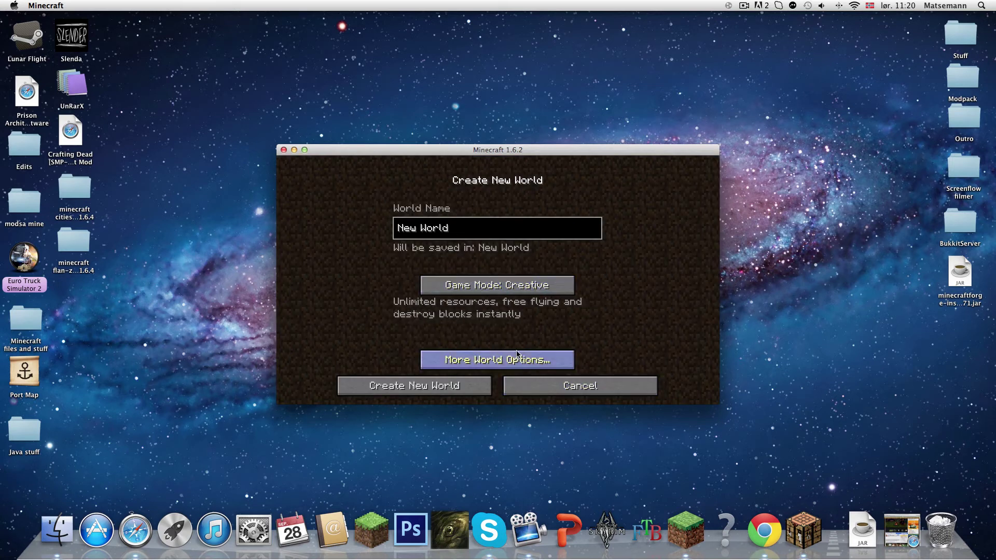
click(515, 359)
click(576, 269)
click(447, 386)
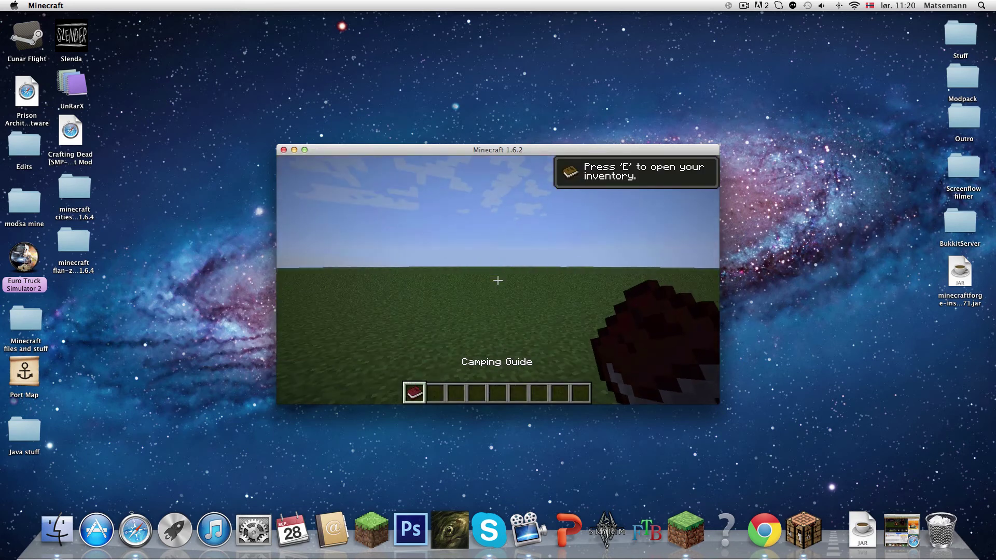
- Put a Campfire and an orange backpack from the Camping Stuff inventory category into the first two hotbar slots
key(e)
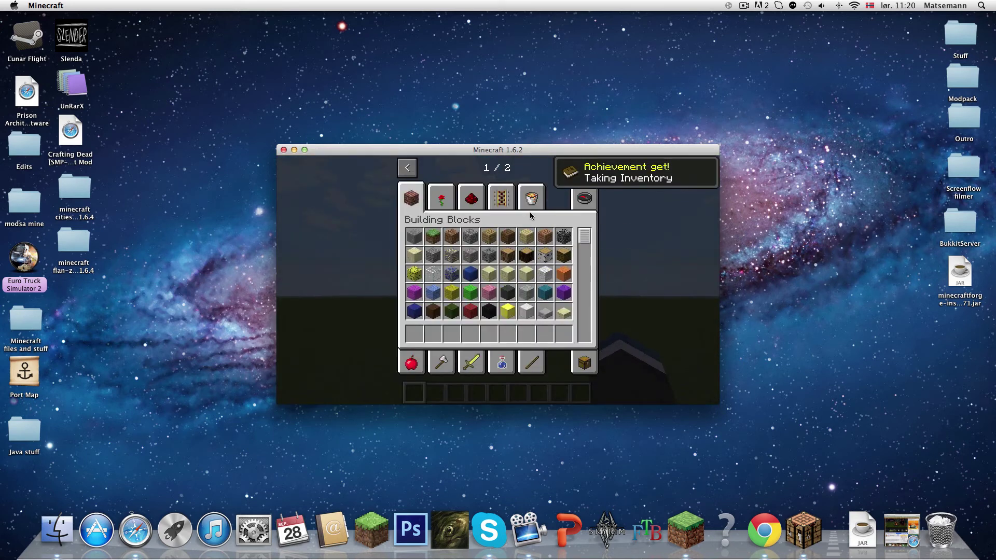
click(421, 198)
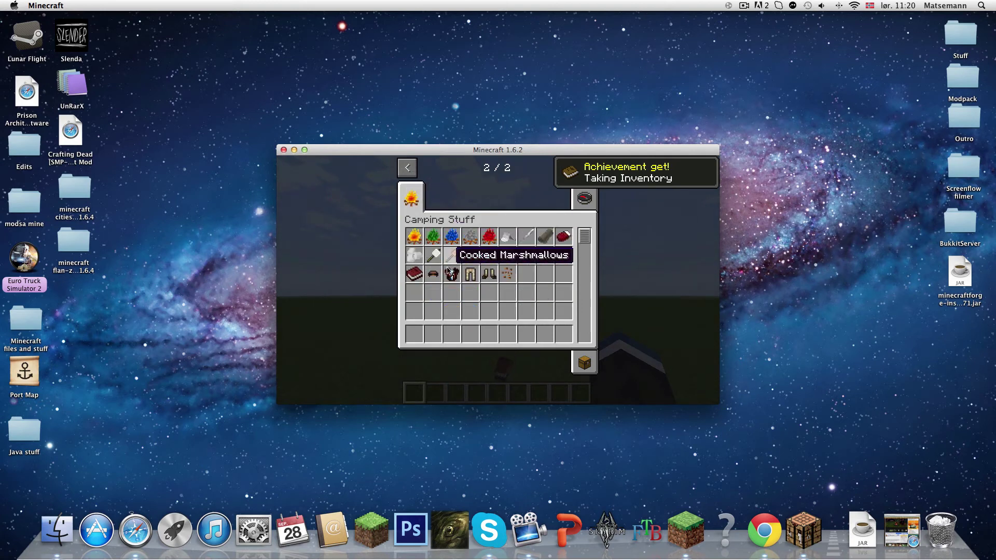
click(414, 236)
click(414, 333)
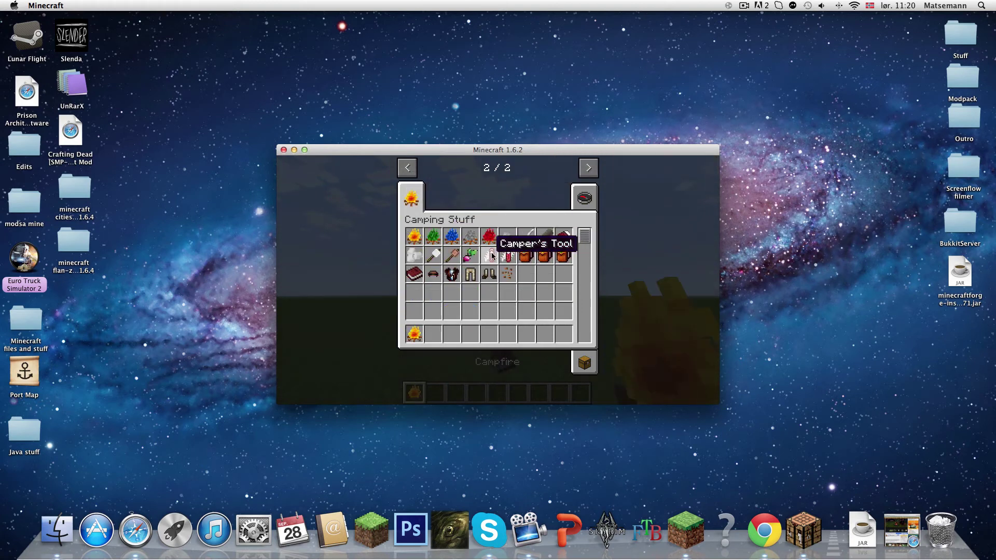
click(545, 255)
click(430, 335)
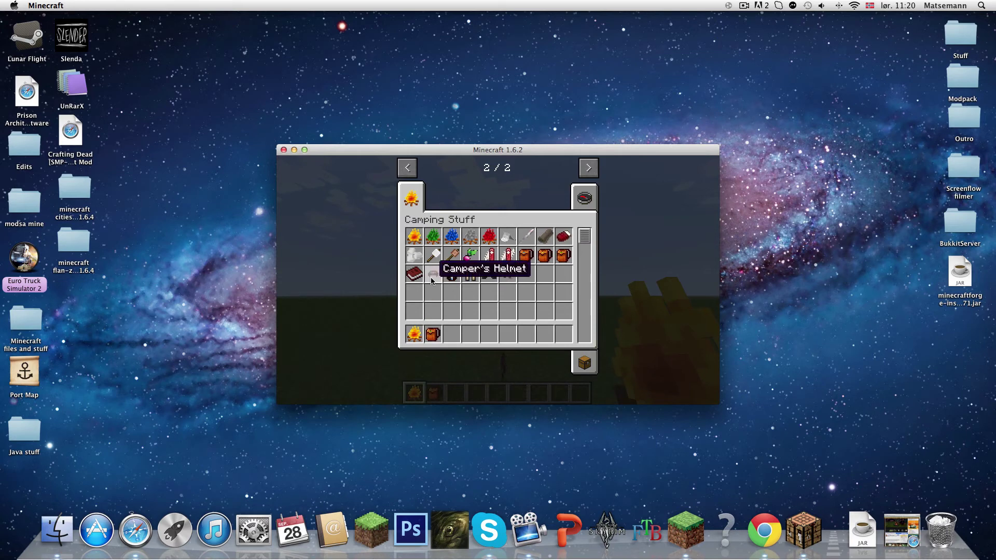
- Add the Camper's Helmet, chest piece, Camper's Leggings, boots and a Radish to hotbar slots three through seven
click(433, 274)
click(452, 334)
click(472, 333)
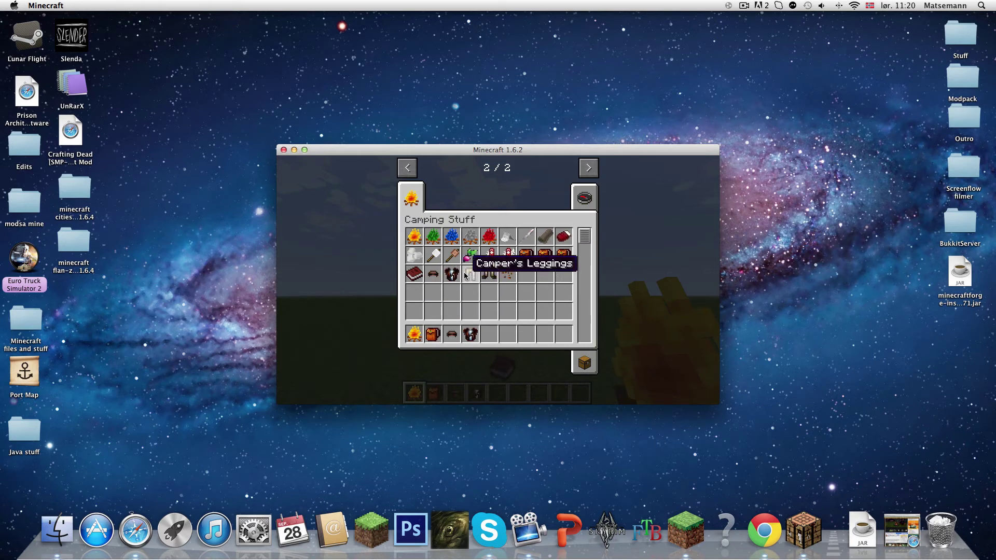
click(470, 273)
click(489, 334)
click(488, 274)
click(507, 334)
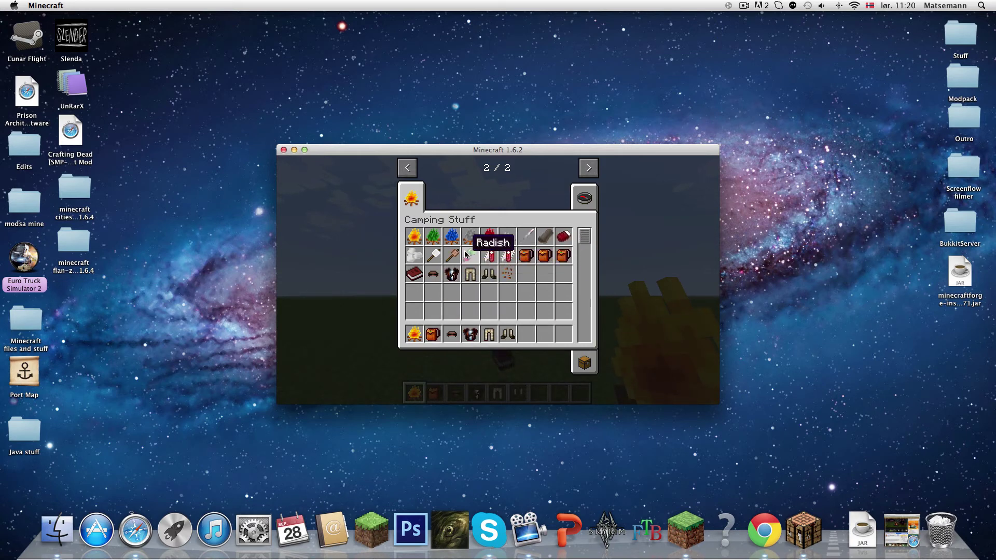
click(470, 255)
click(527, 336)
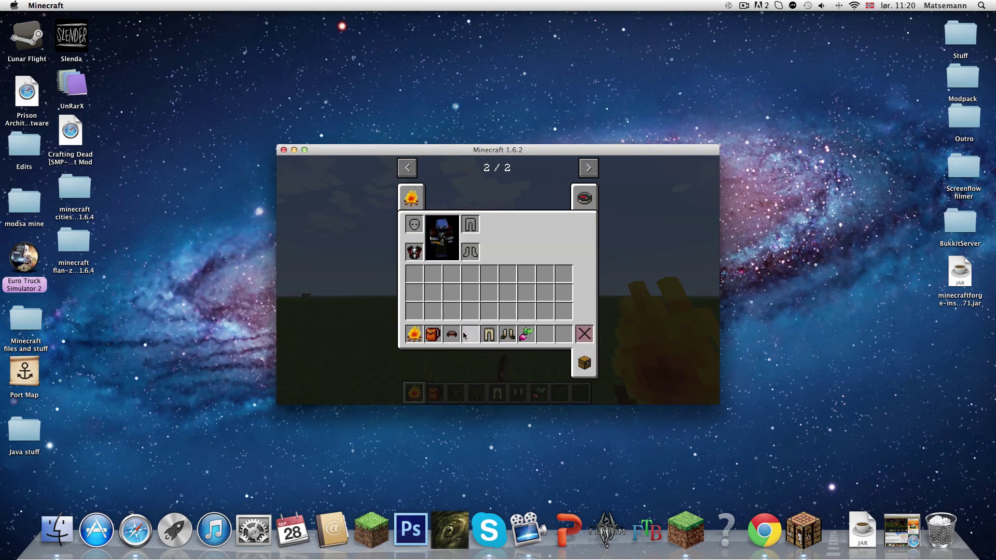
- Equip the camper's armor pieces from the hotbar in the survival inventory and return to the world
shift+click(504, 336)
shift+click(453, 336)
key(e)
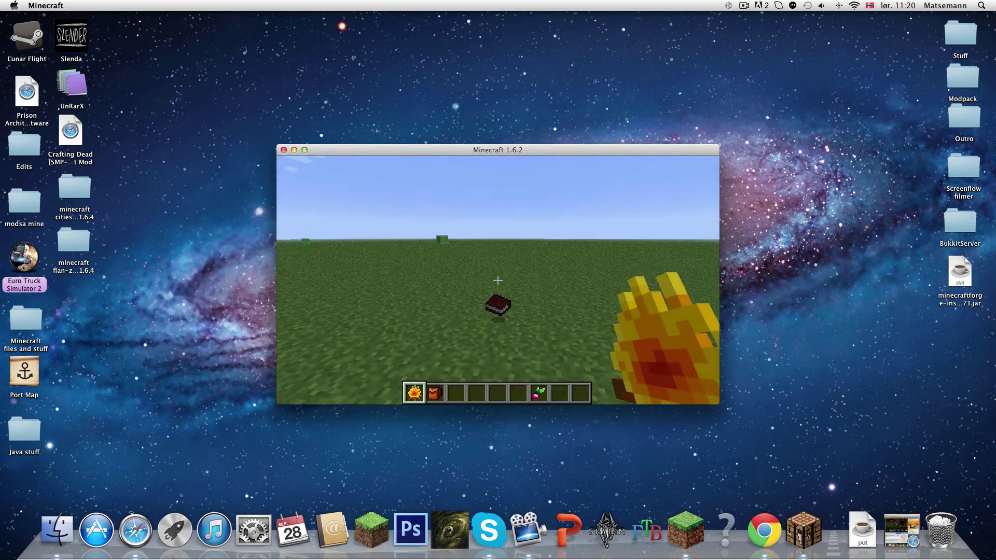
- Read the Camping Guide's pages on the Decoration, Multi-Cooking and Cheap-Cooking campfires
key(3)
right_click(497, 268)
click(454, 256)
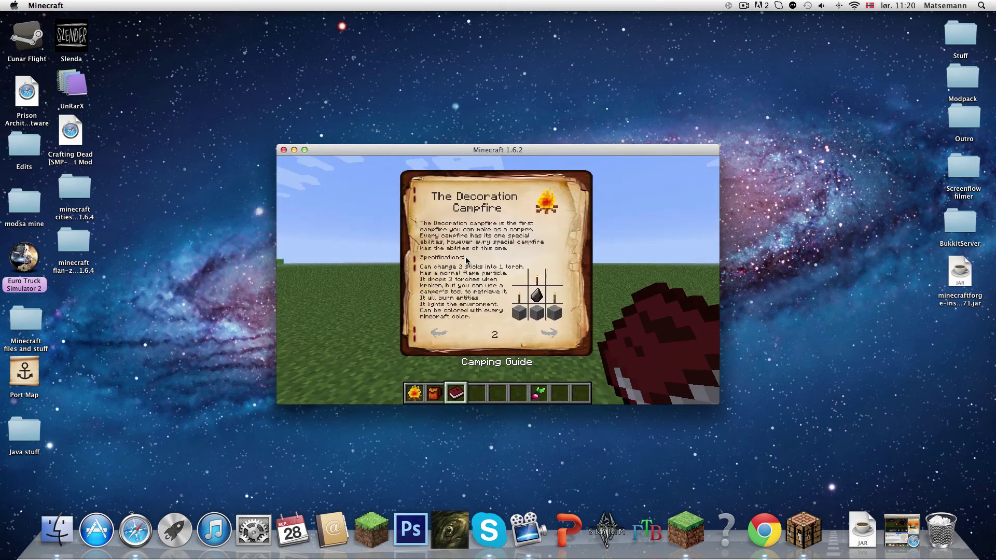
key(Escape)
right_click(499, 280)
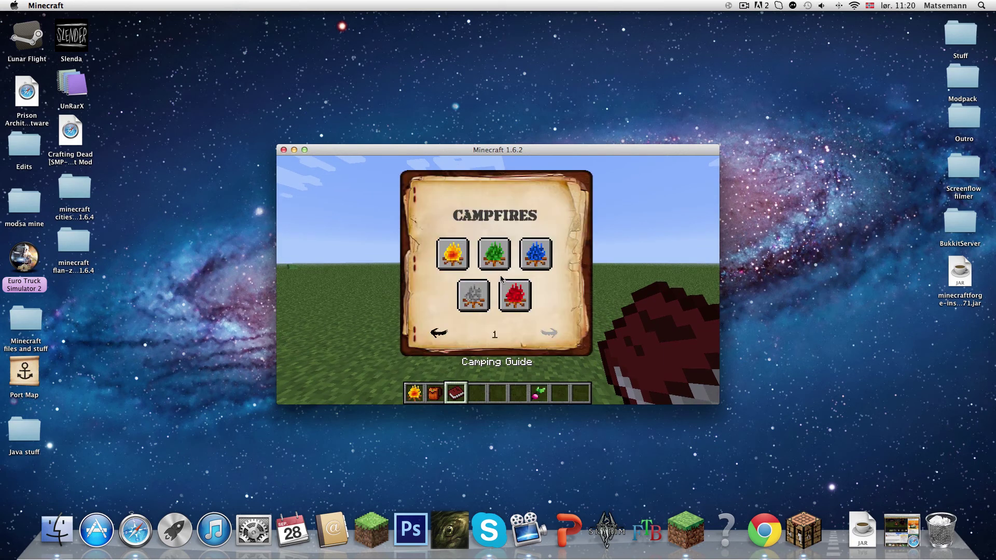
click(550, 335)
click(550, 335)
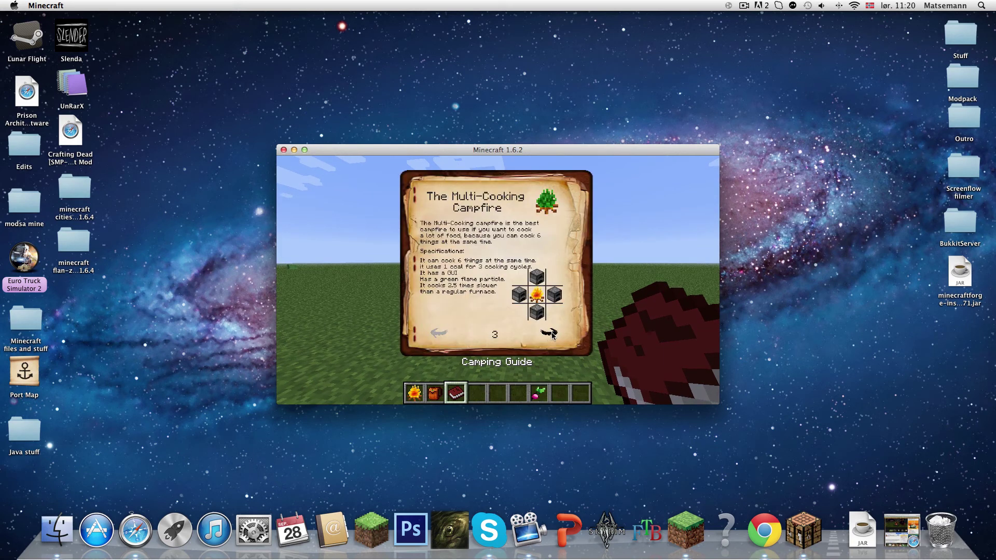
click(553, 335)
click(554, 334)
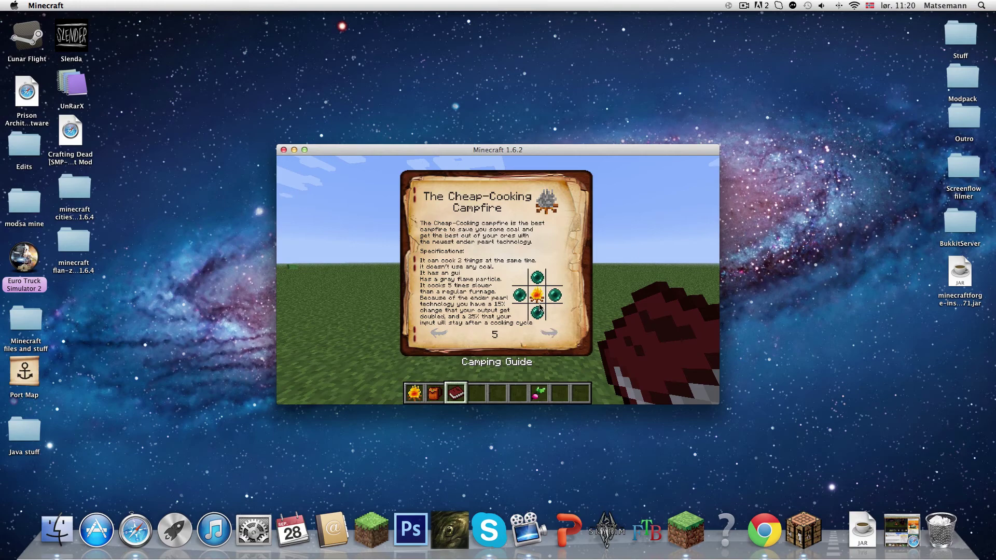
key(Escape)
- Place a Campfire on the grass and discard the Campfire item remaining in the hotbar
scroll(498, 280, up, 2)
right_click(498, 280)
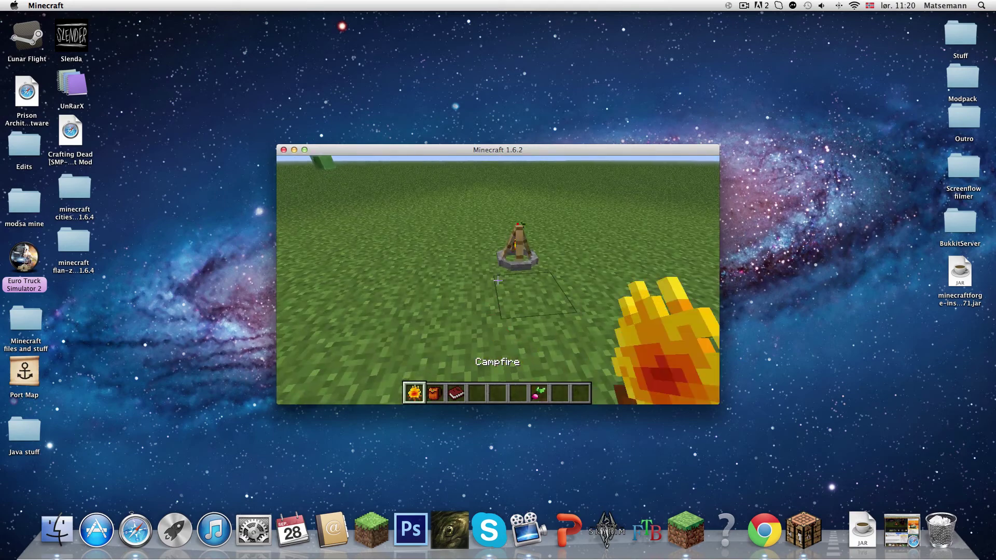
right_click(498, 280)
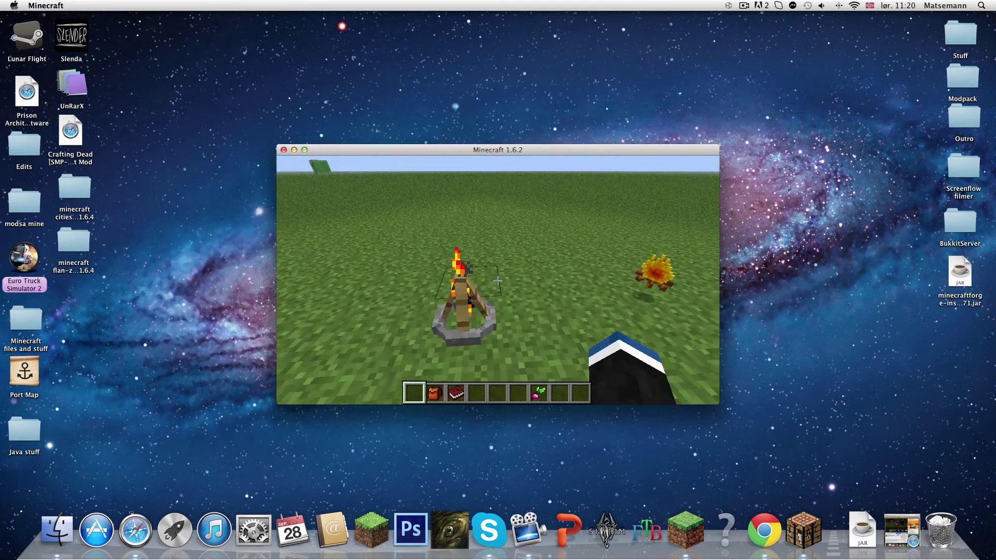
- Drop the spare Camper's Chestplate and the Radish on the grass near the campfire
key(e)
key(e)
key(7)
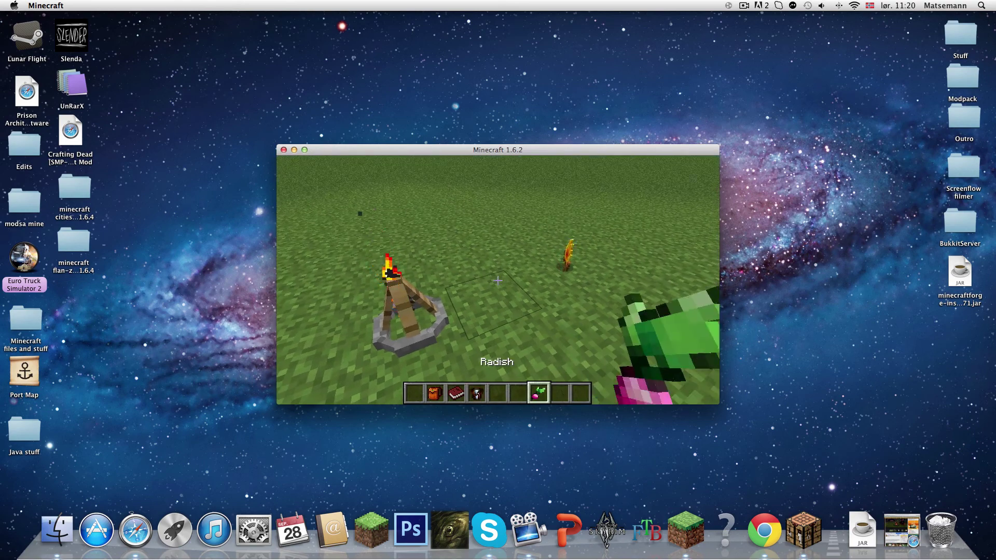
scroll(498, 281, up, 4)
scroll(499, 280, down, 1)
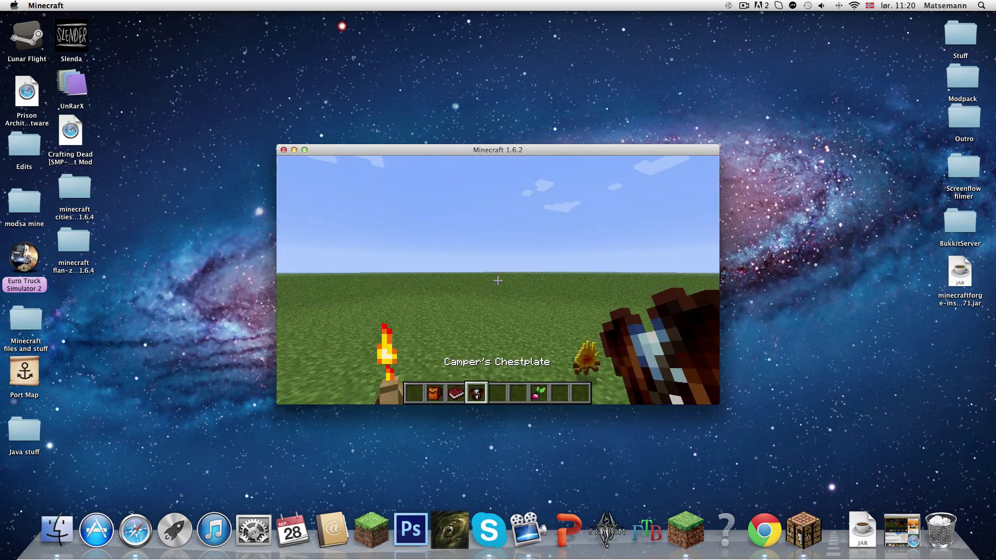
key(e)
click(408, 250)
key(e)
key(7)
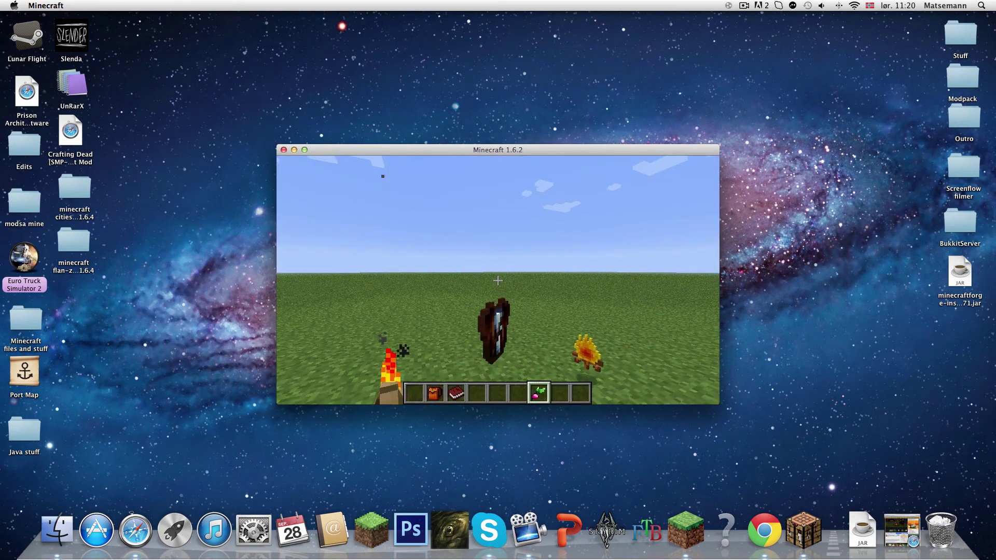
key(s)
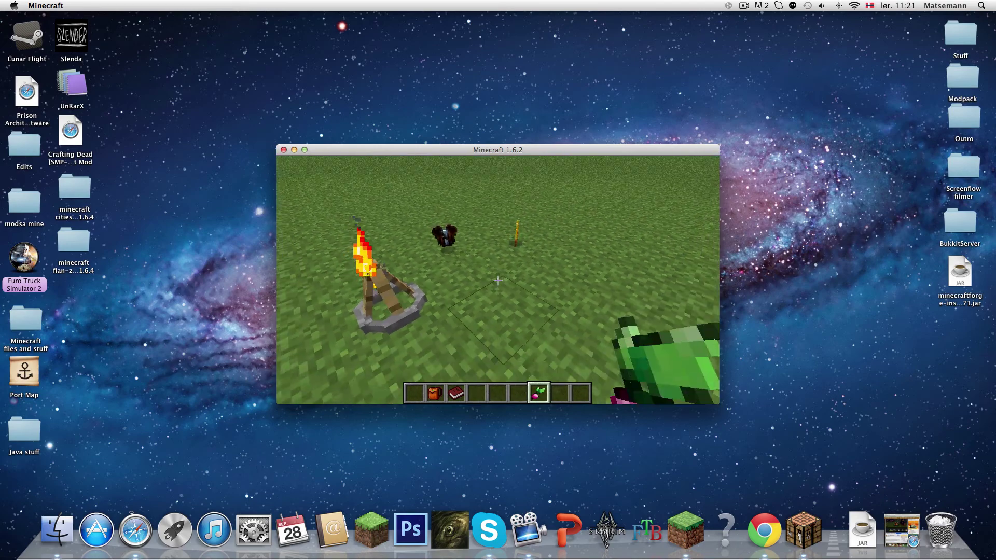
key(q)
- Open the Large Camping Bag and store the Camping Guide in it
key(2)
right_click(498, 280)
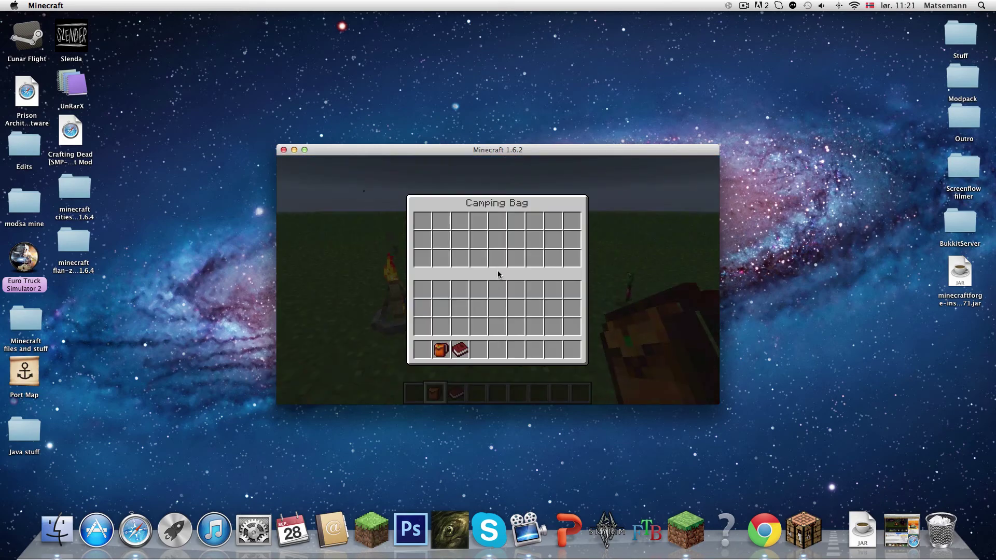
key(e)
key(F5)
right_click(497, 281)
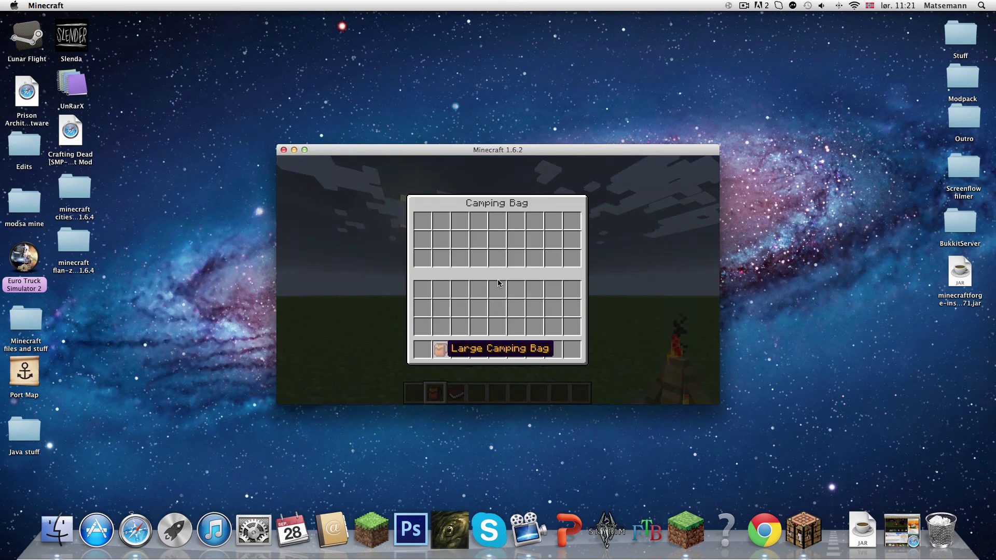
shift+click(460, 348)
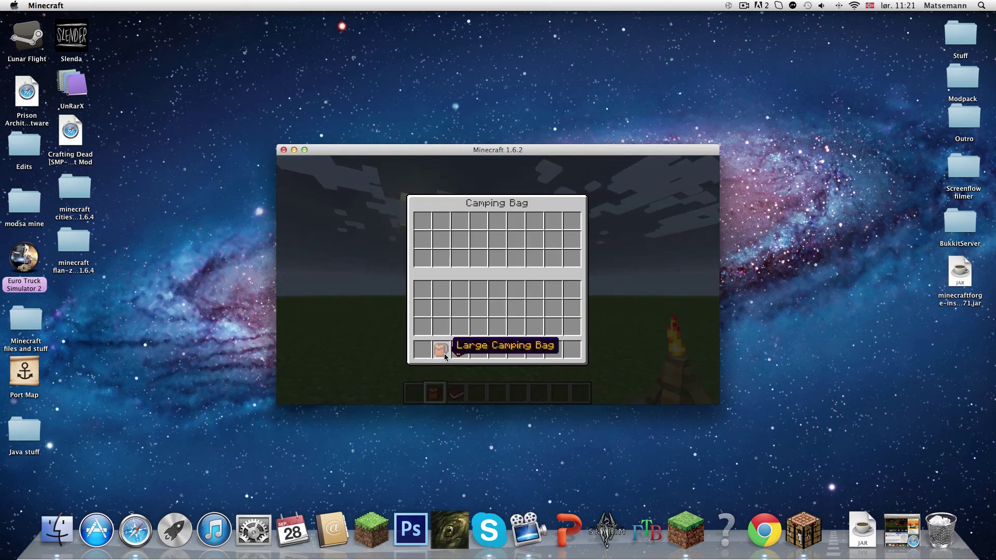
key(e)
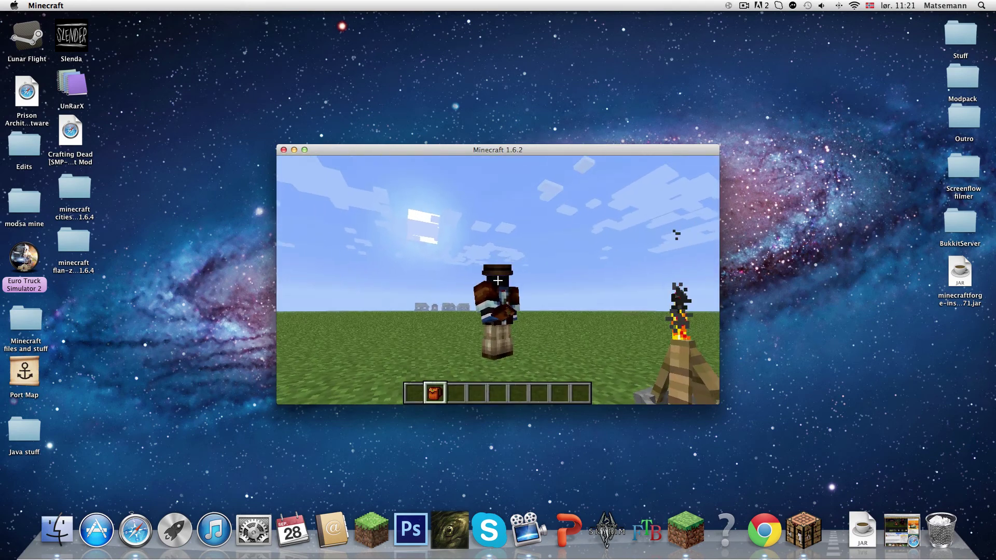
- Check the equipped camper's armor in the inventory and drop the Large Camping Bag while viewing the character in third person
key(F5)
right_click(497, 280)
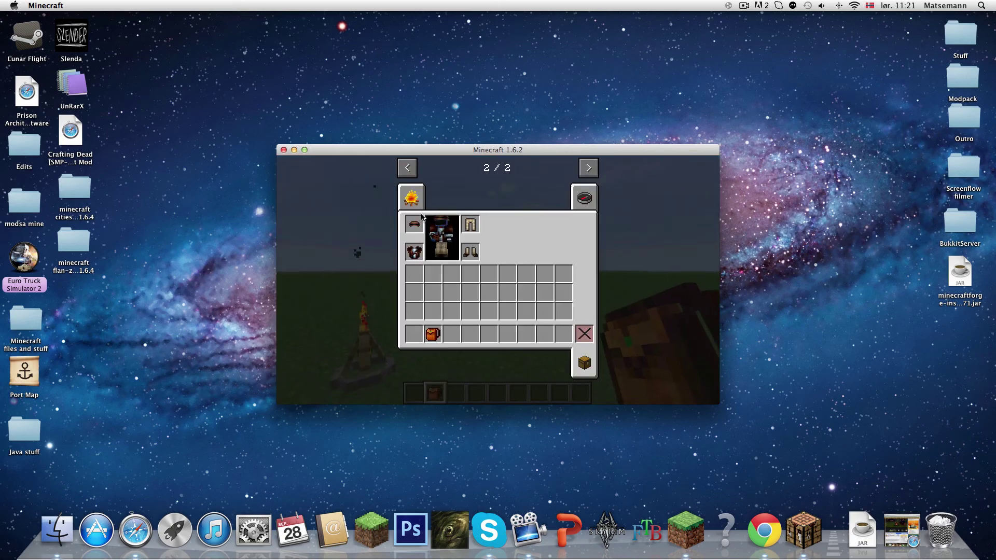
key(e)
key(F5)
key(F5)
key(q)
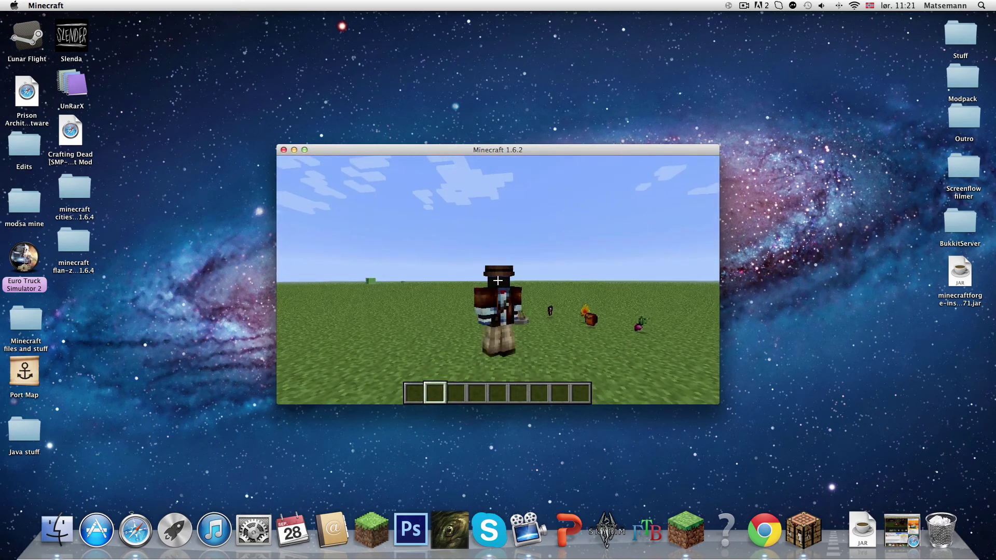
- Put a white Tent from the Camping Stuff category into the first hotbar slot
key(e)
click(411, 197)
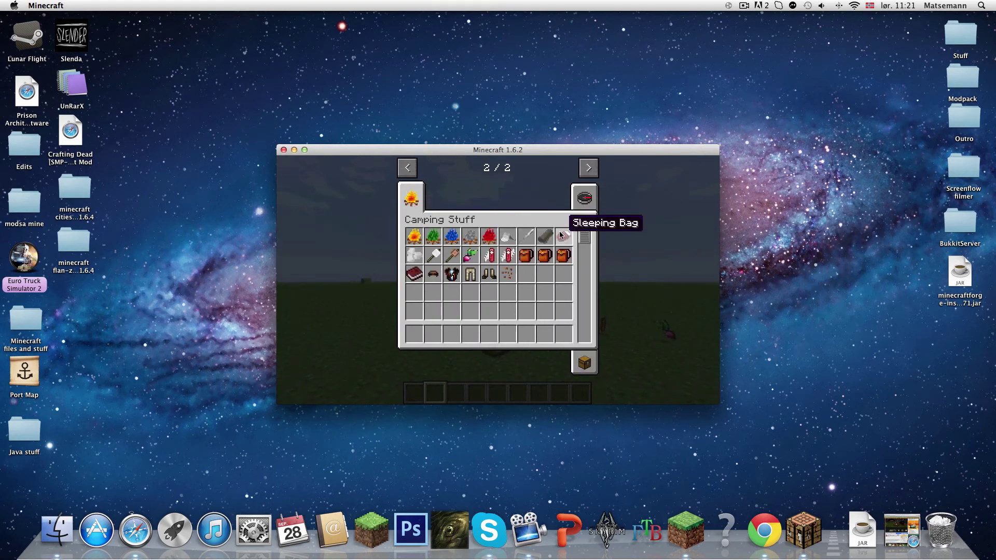
click(509, 236)
click(414, 335)
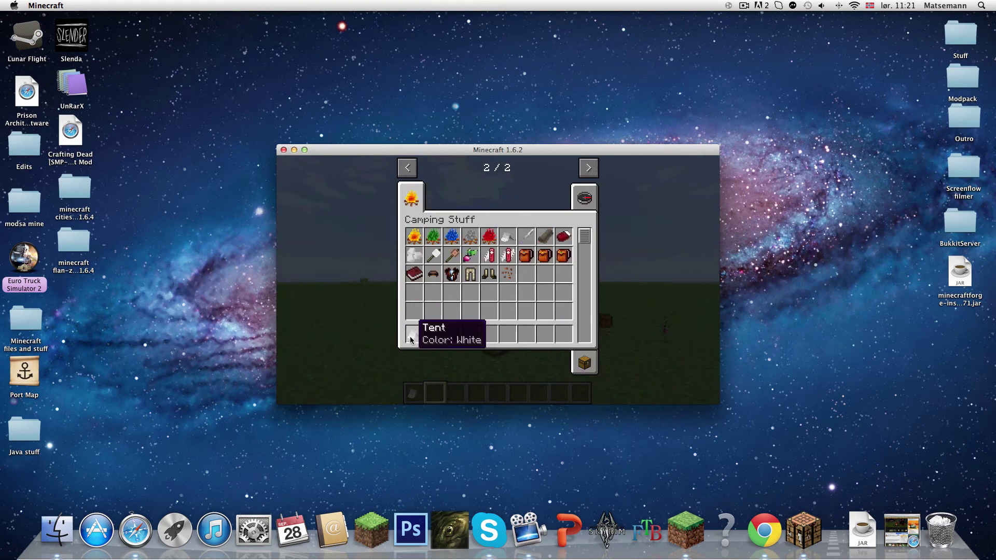
key(e)
- Return to first-person view and pitch the white Tent on the open grass
key(F4)
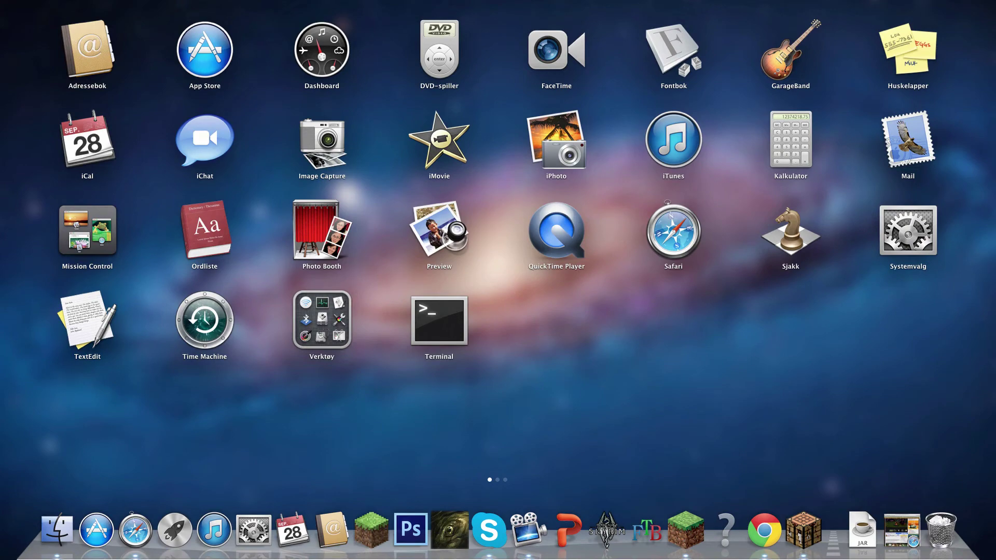
key(F4)
key(F5)
key(1)
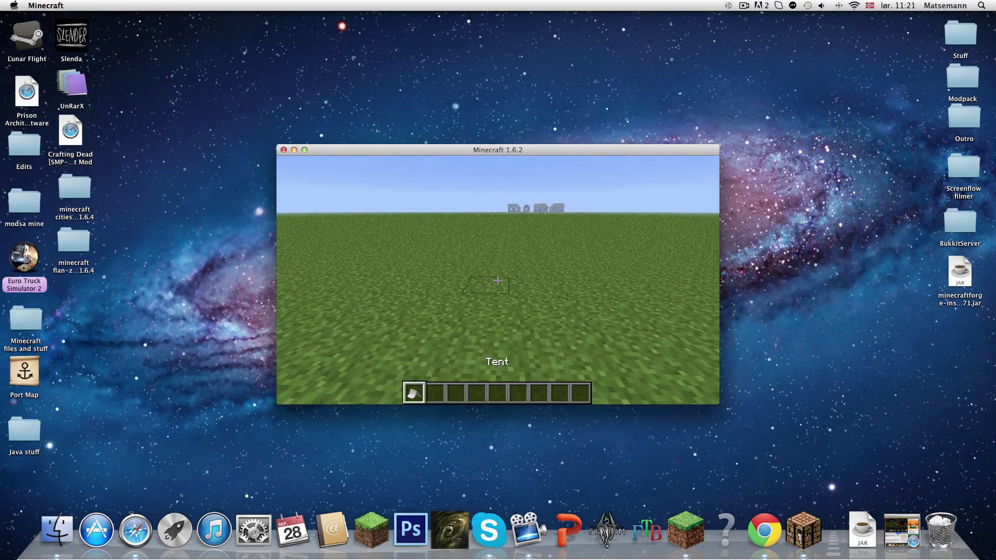
right_click(498, 281)
- Put a red Sleeping Bag into the second hotbar slot and lay it inside the tent
key(5)
key(e)
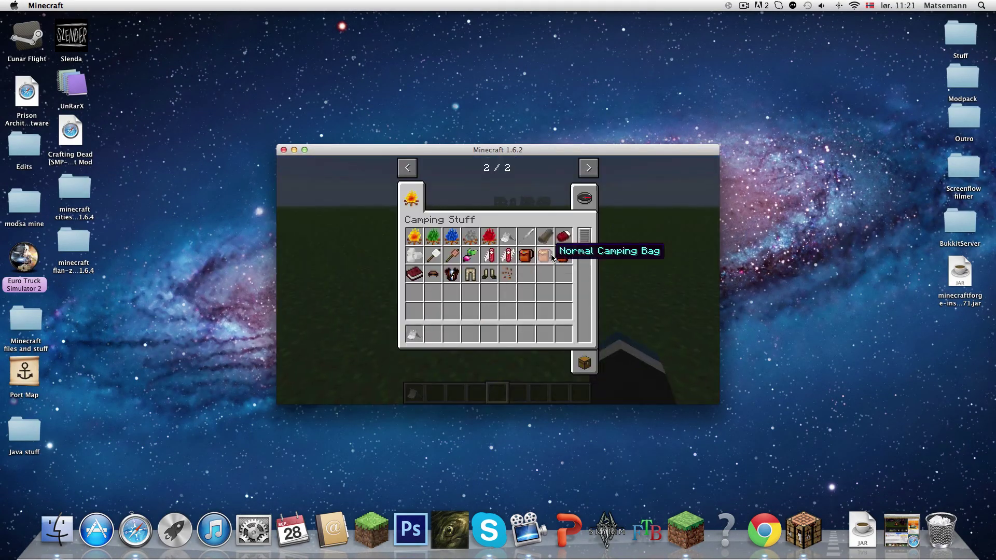
click(433, 325)
key(e)
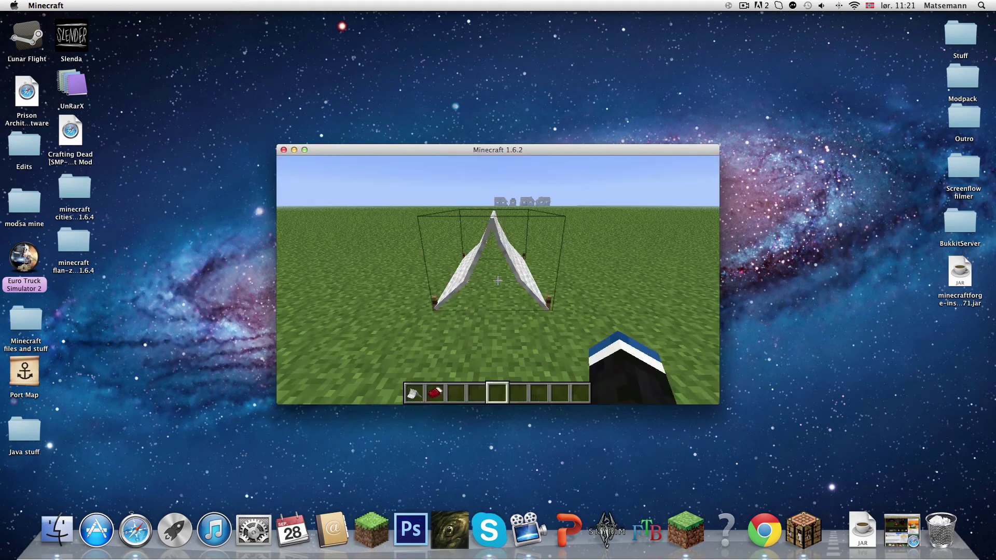
key(2)
right_click(498, 280)
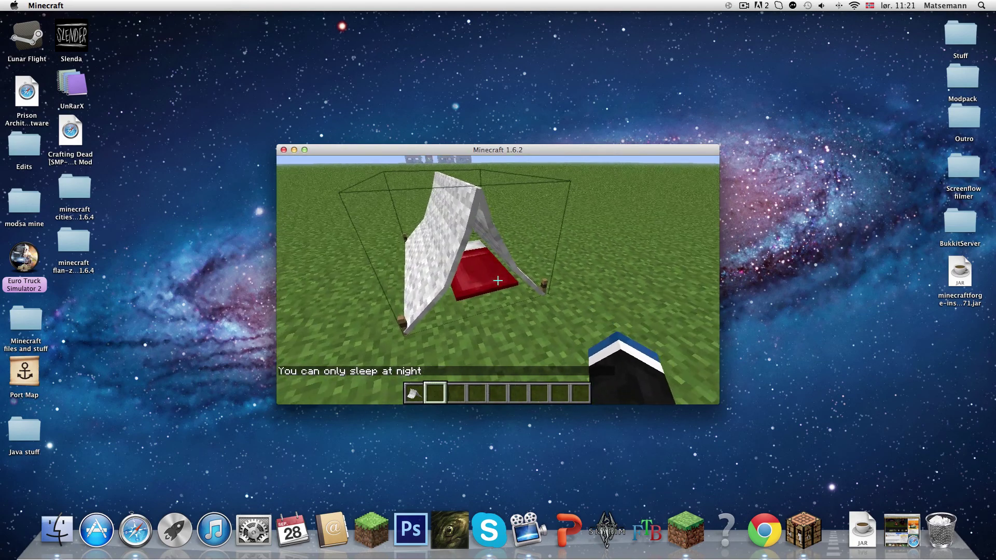
- Drop the spare Tent, and stow the recollected Campfire and Camper's Chestplate in the Large Camping Bag
key(1)
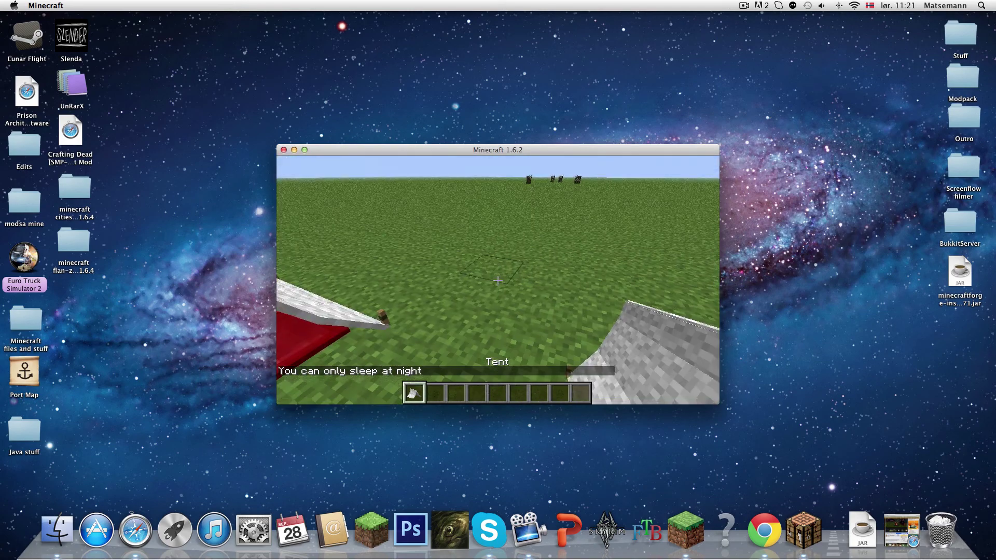
key(q)
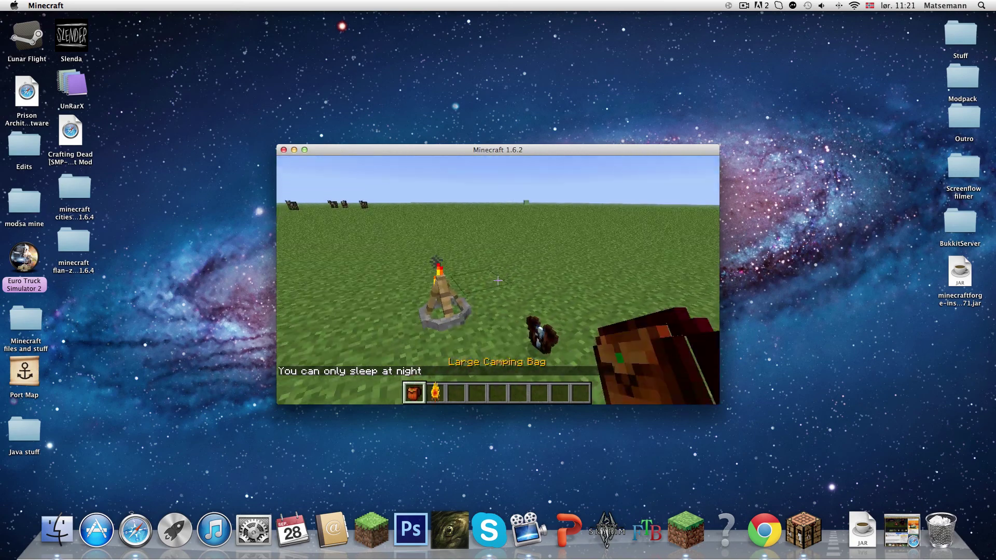
click(498, 280)
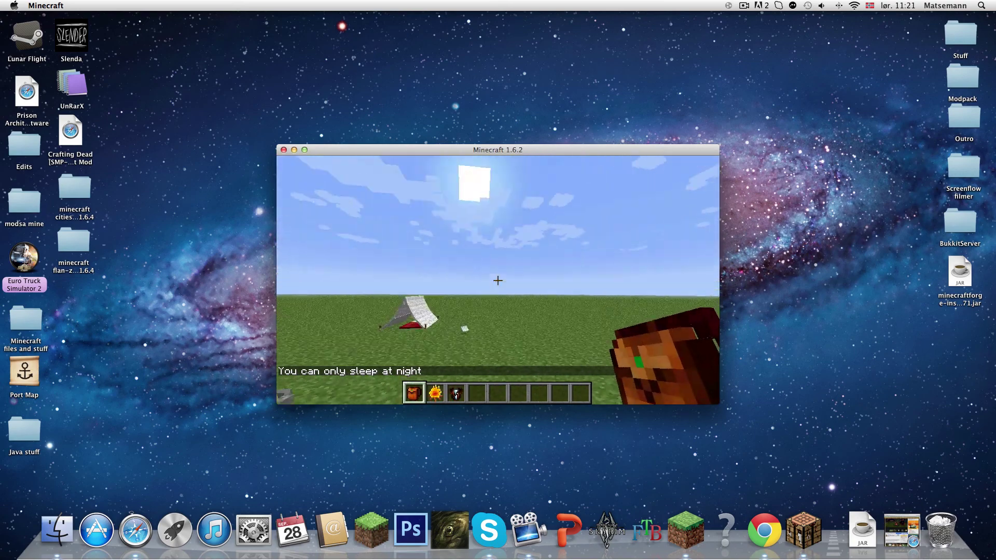
right_click(499, 280)
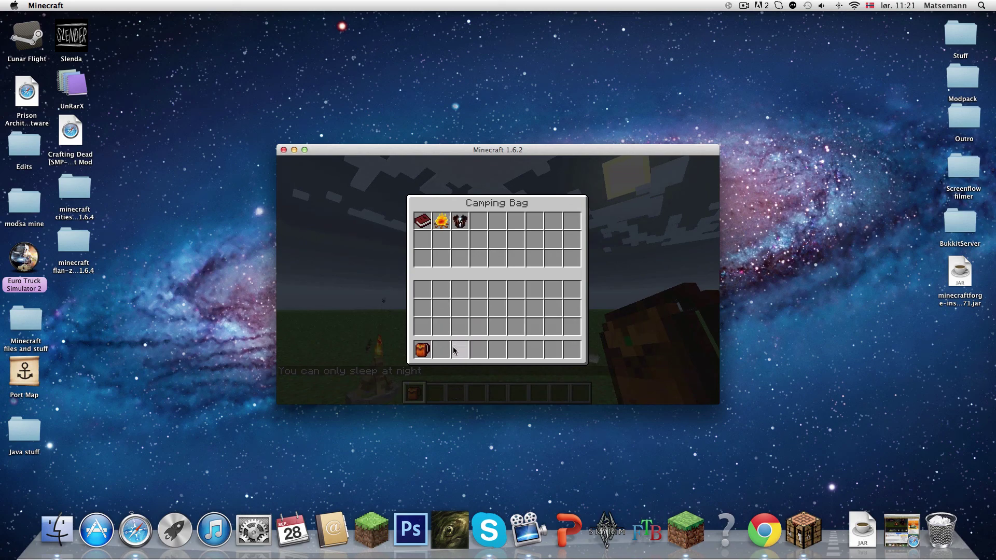
key(Escape)
- Switch to third-person view and drop the Large Camping Bag, opening and closing the game menu before resuming play
key(F5)
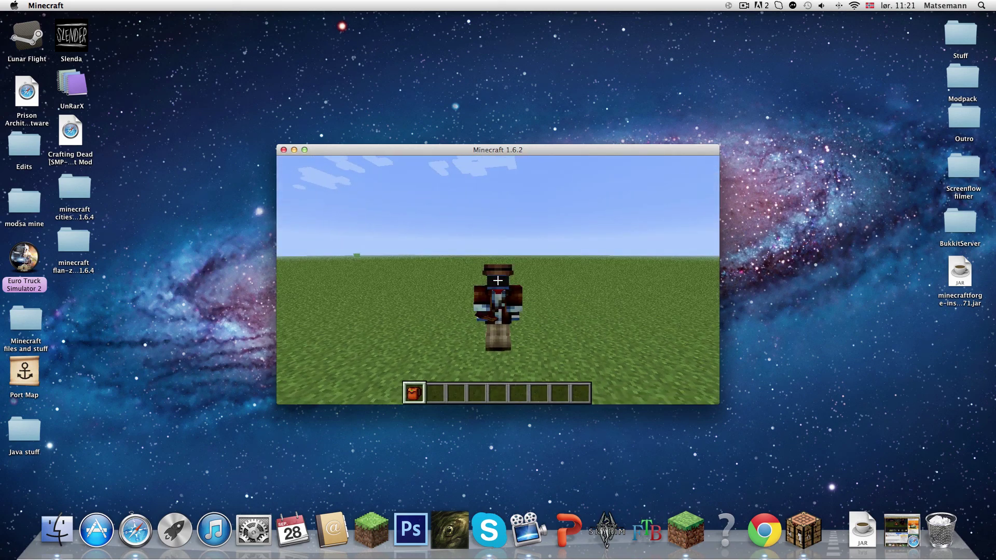
key(Escape)
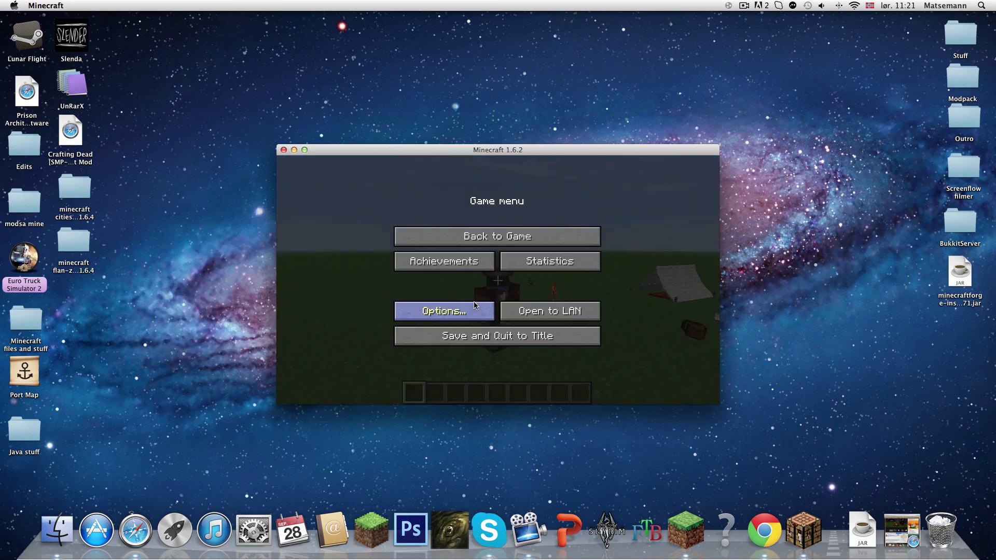
click(474, 307)
key(Escape)
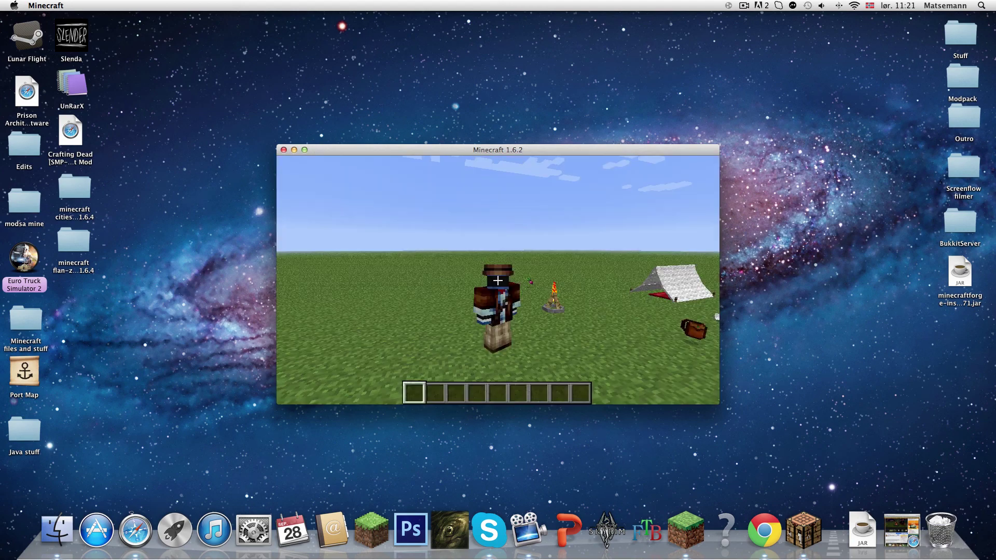
- Walk around the tent and campfire in third-person view and drop the recollected Tent item
key(w)
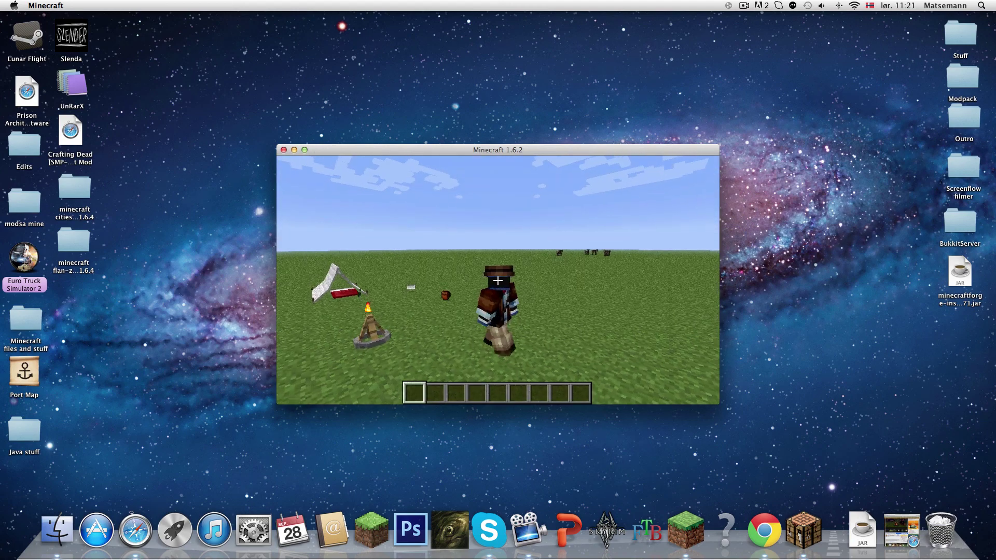
key(w)
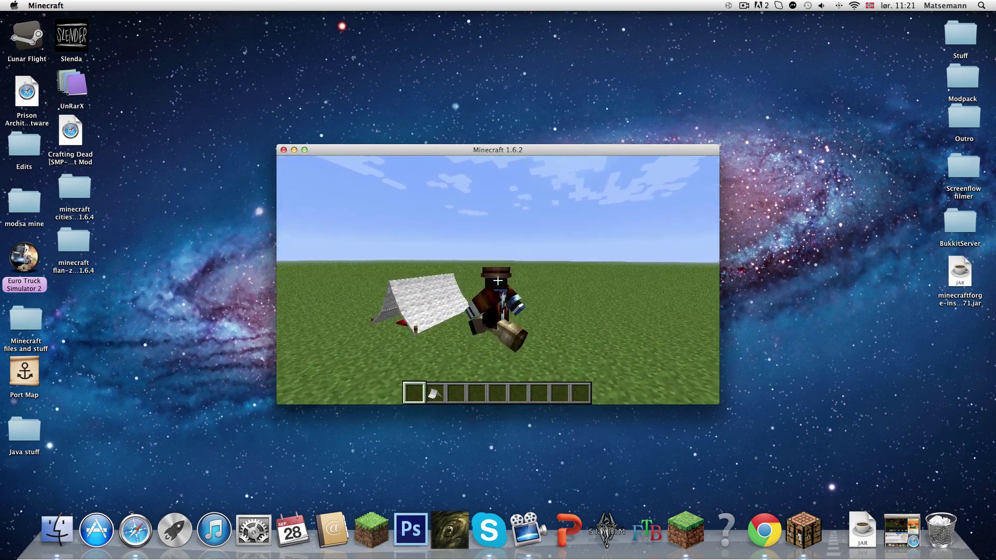
key(2)
key(w)
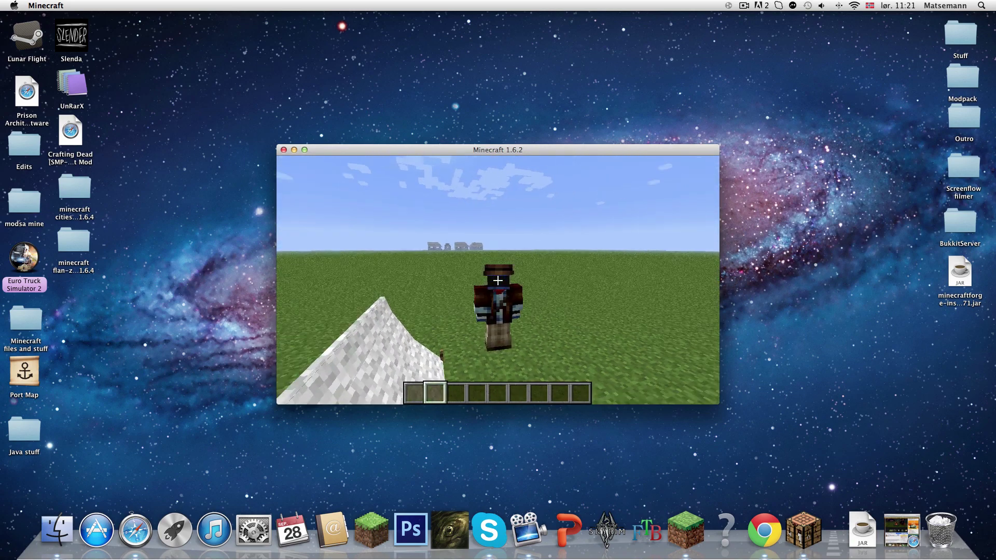
key(w)
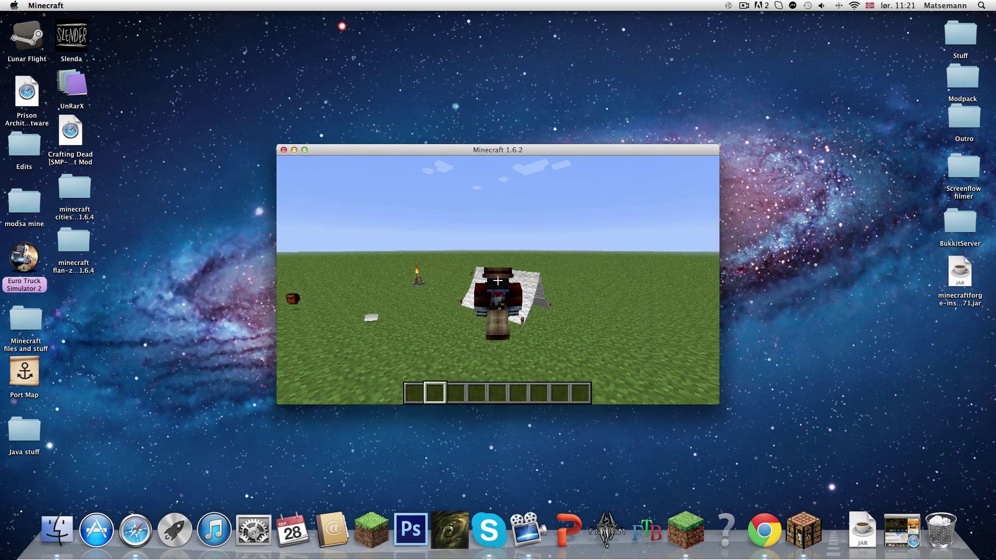